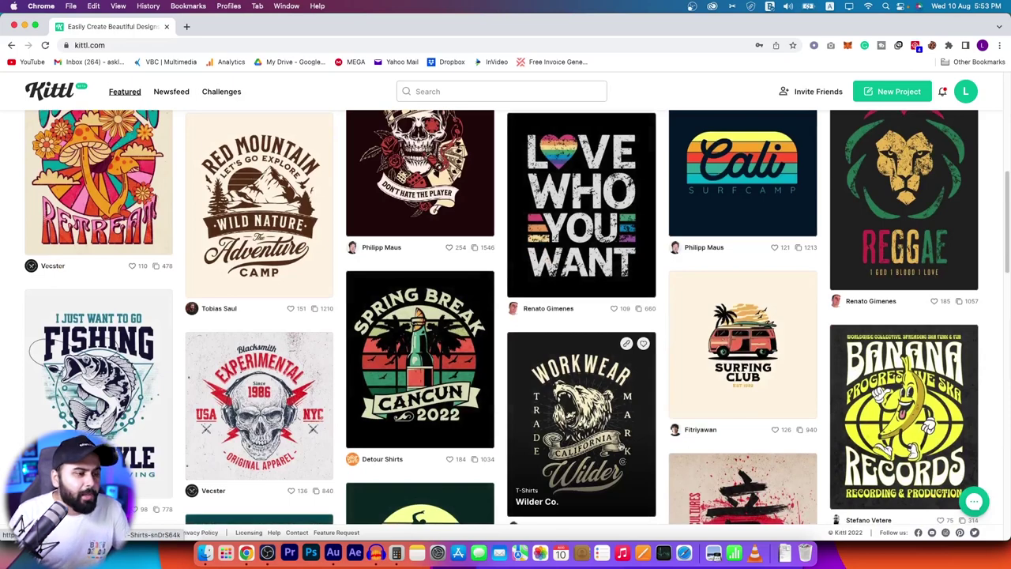
Step: Browse the featured T-shirt templates, open the Kanji Music design and use it as a new editable project
{"action": "scroll", "coordinate": [614, 462], "scroll_direction": "down", "scroll_amount": 1}
{"action": "scroll", "coordinate": [611, 462], "scroll_direction": "down", "scroll_amount": 3}
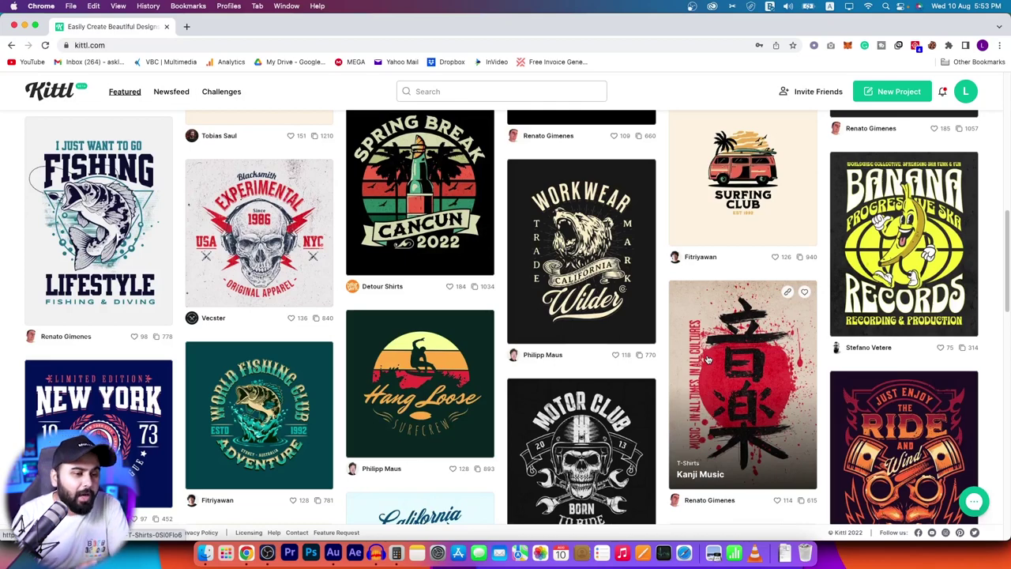
{"action": "scroll", "coordinate": [708, 359], "scroll_direction": "down", "scroll_amount": 3}
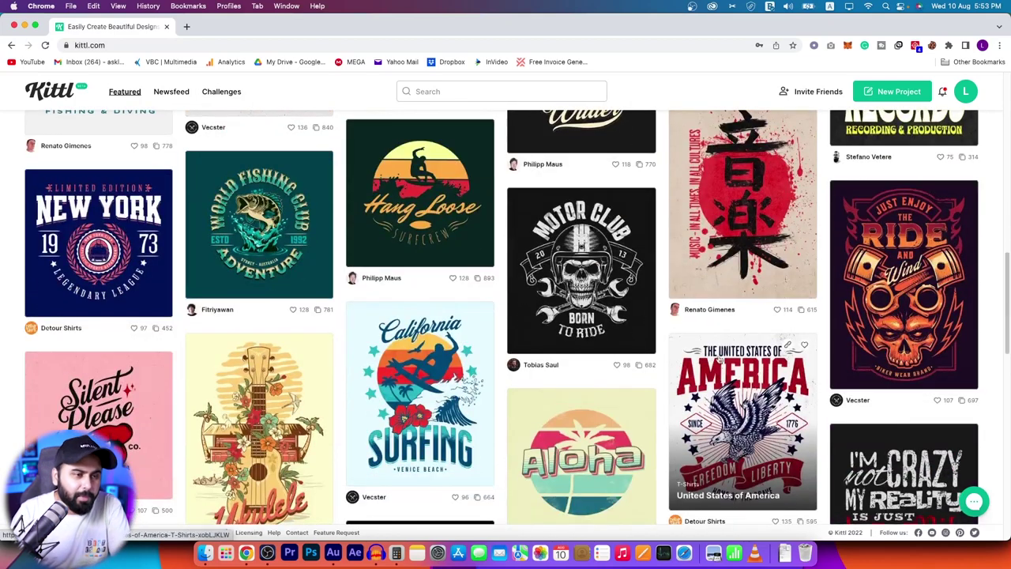
{"action": "left_click", "coordinate": [740, 244]}
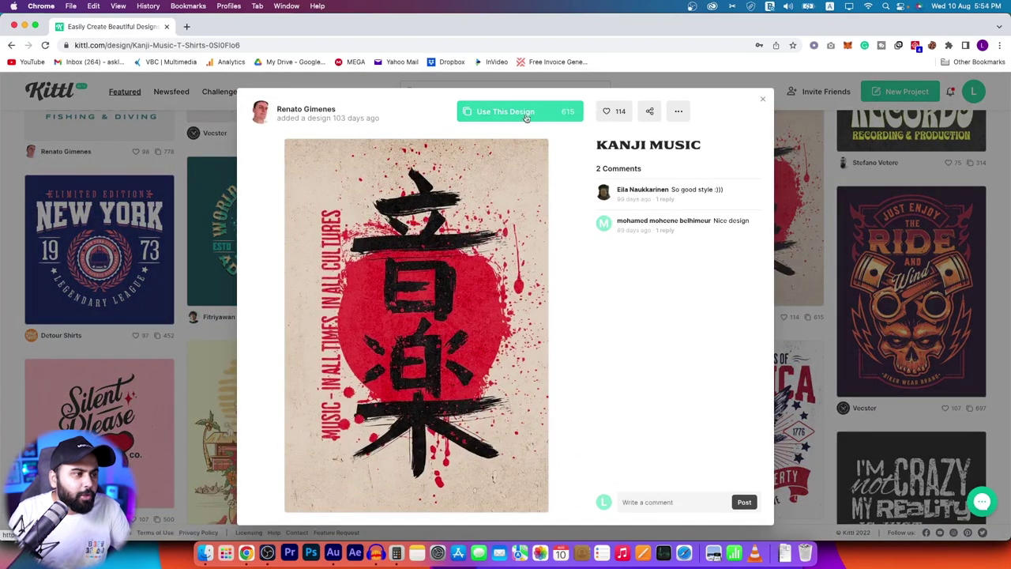
{"action": "left_click", "coordinate": [496, 118]}
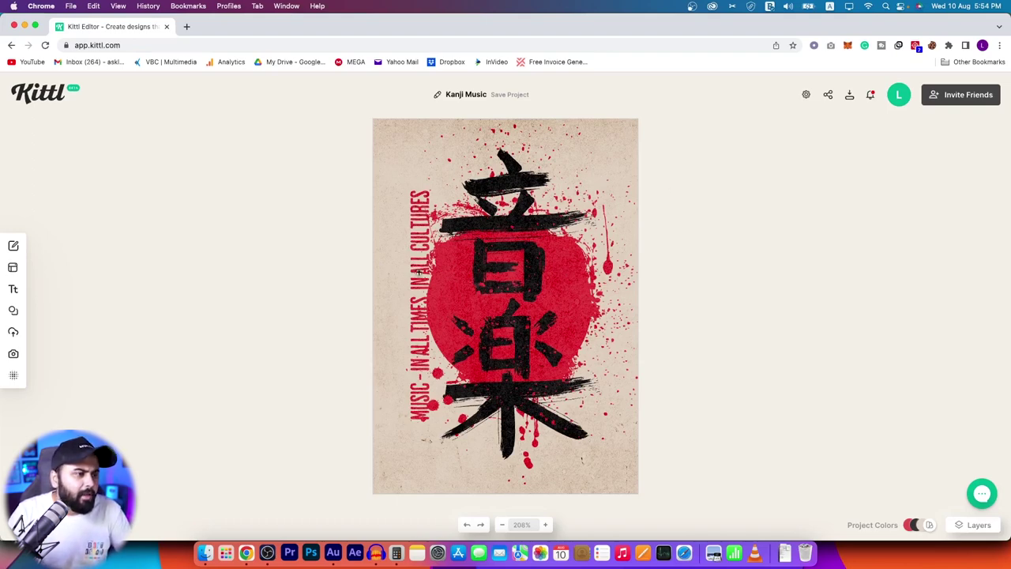
Step: Select the vertical slogan, the kanji, the paint splatter and the background in turn to examine their editable settings
{"action": "left_click", "coordinate": [417, 237]}
{"action": "left_click", "coordinate": [521, 183]}
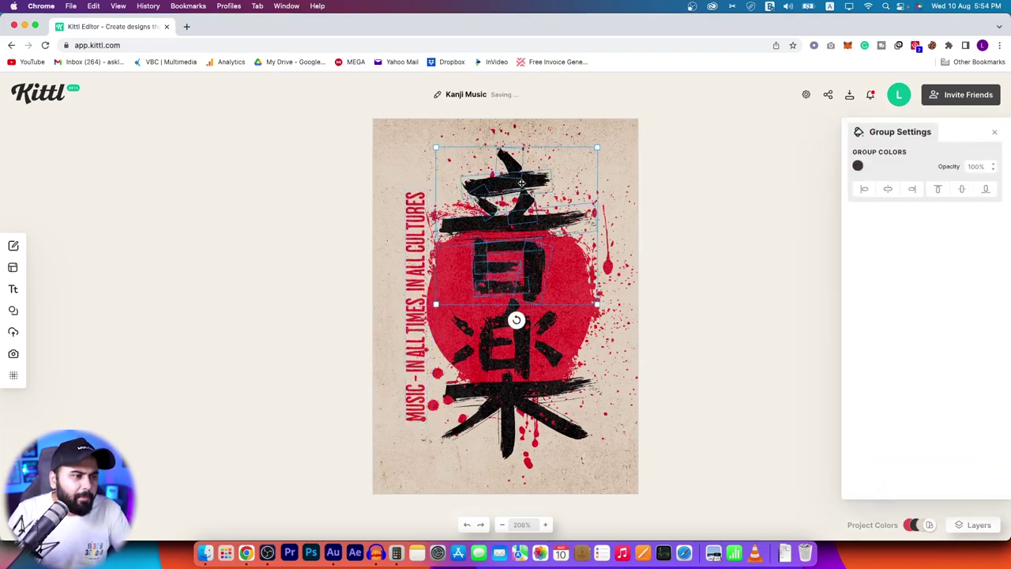
{"action": "left_click", "coordinate": [514, 362]}
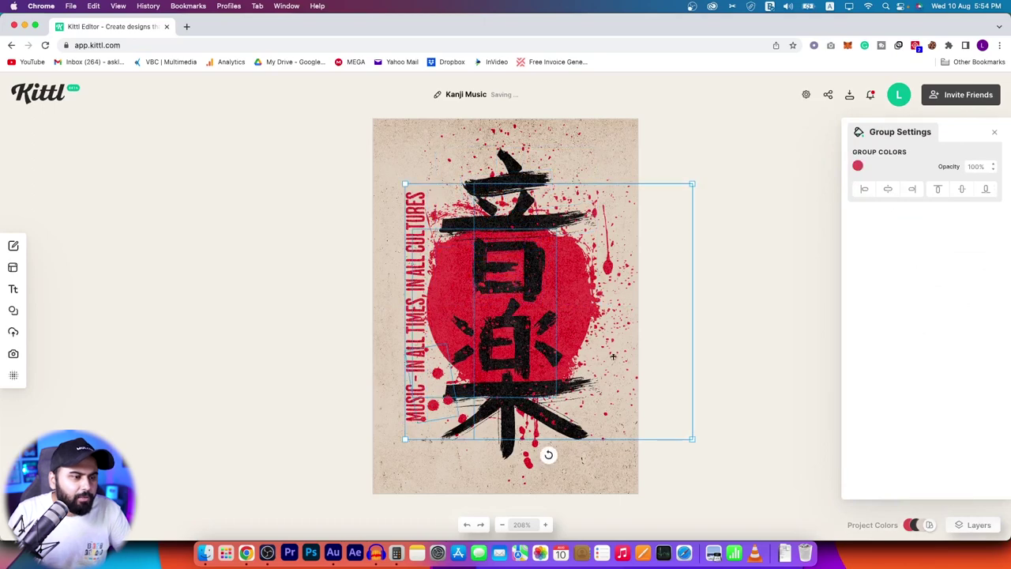
{"action": "left_click", "coordinate": [392, 155]}
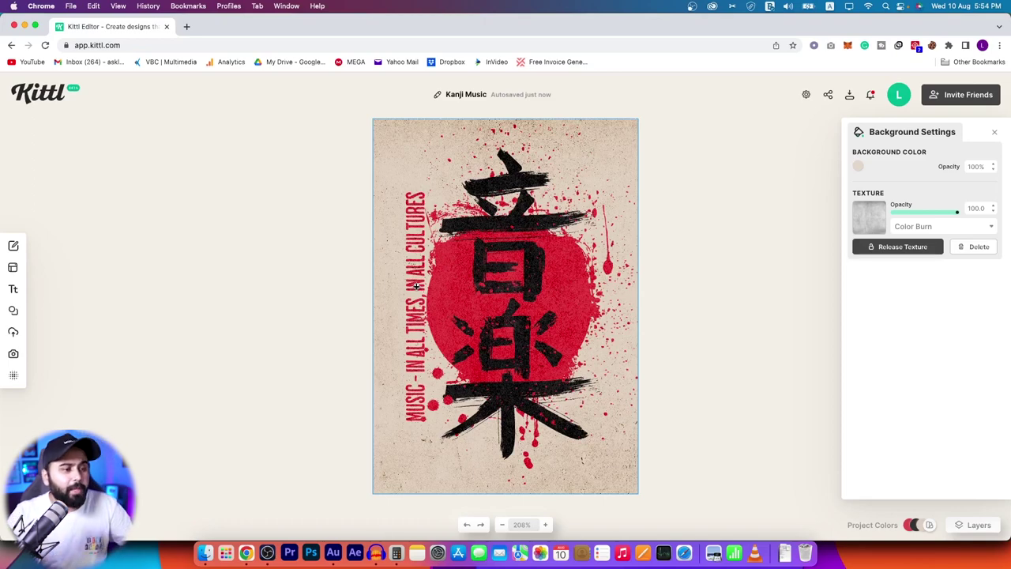
Step: Recolor the upper kanji group from the color picker to near-white, hex fffbfb
{"action": "left_click", "coordinate": [540, 244]}
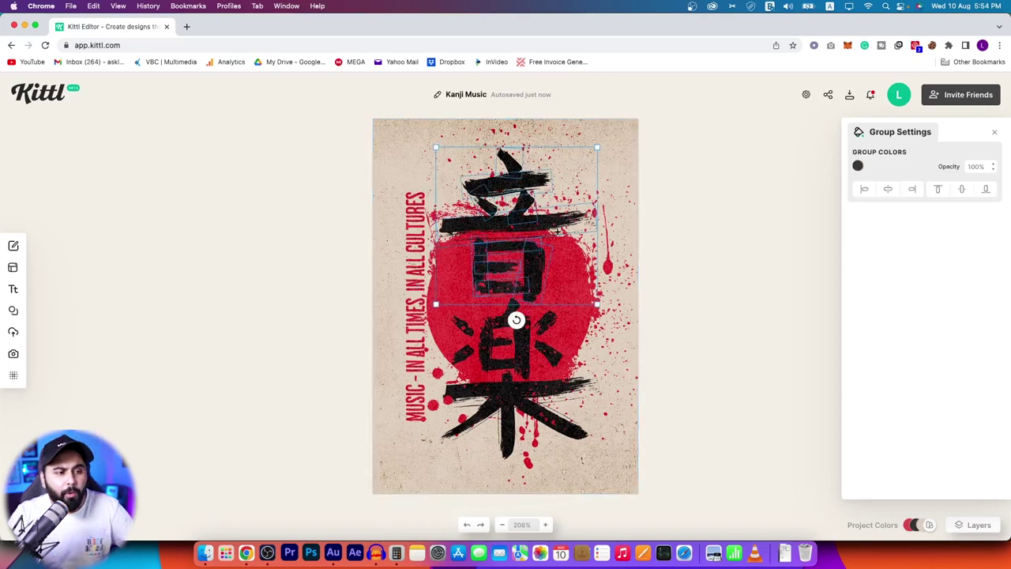
{"action": "left_click", "coordinate": [859, 167]}
{"action": "left_click_drag", "start_coordinate": [735, 206], "coordinate": [672, 140]}
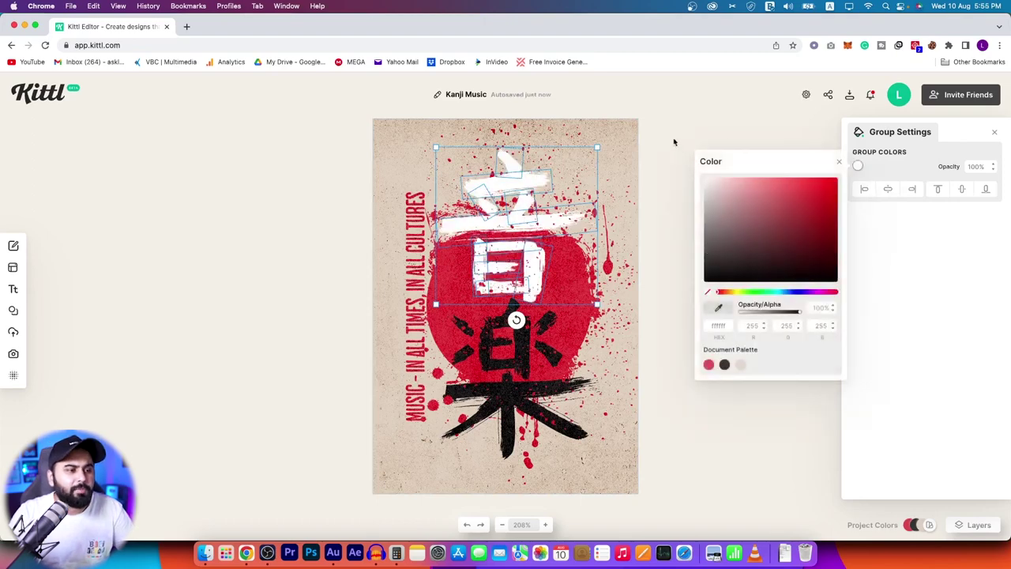
{"action": "left_click_drag", "start_coordinate": [790, 233], "coordinate": [734, 166]}
{"action": "left_click_drag", "start_coordinate": [730, 275], "coordinate": [711, 180]}
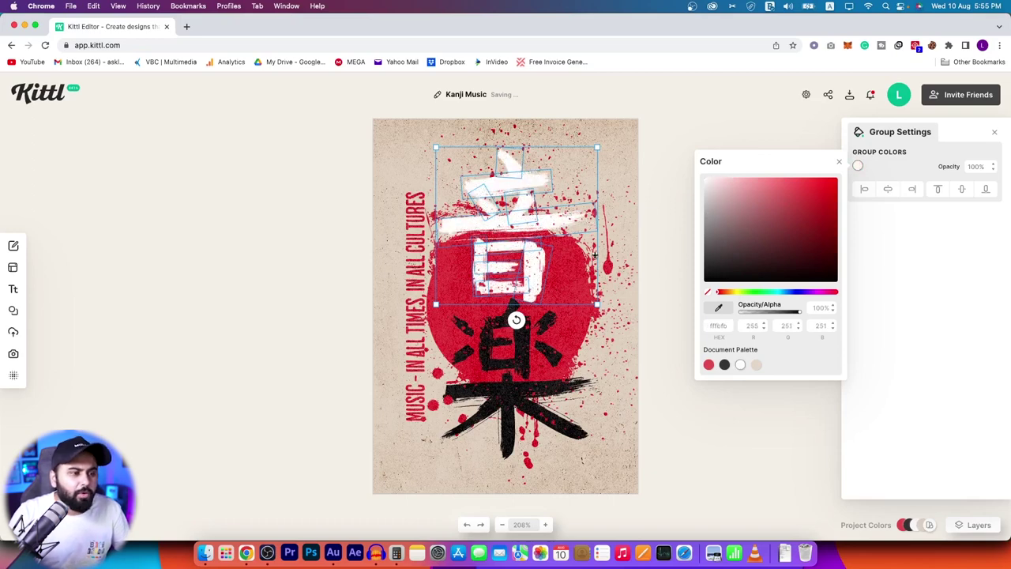
{"action": "left_click", "coordinate": [785, 140]}
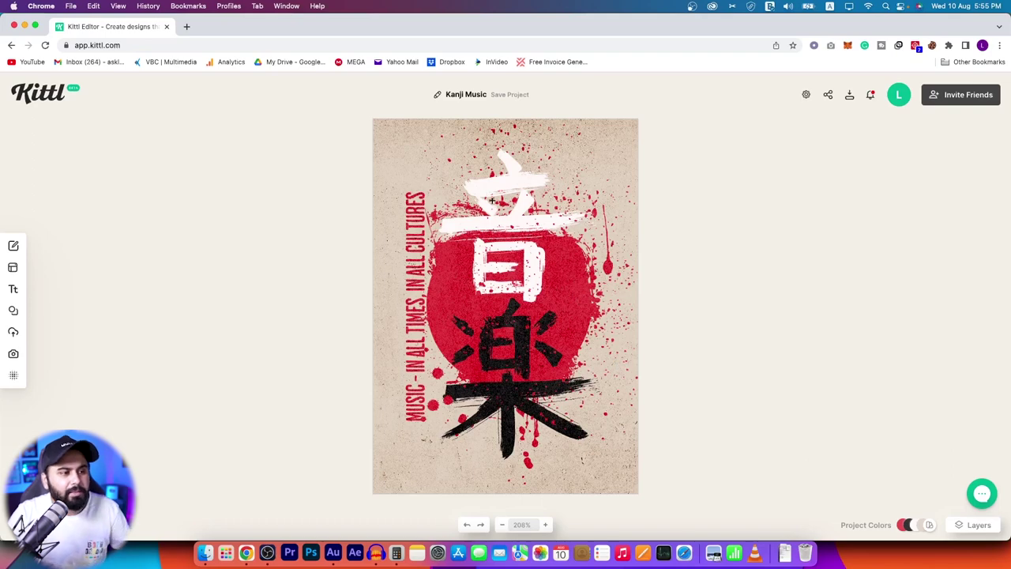
Step: Recolor the paint splatter group over the red circle to light yellow, RGB 237, 227, 125
{"action": "left_click", "coordinate": [585, 281]}
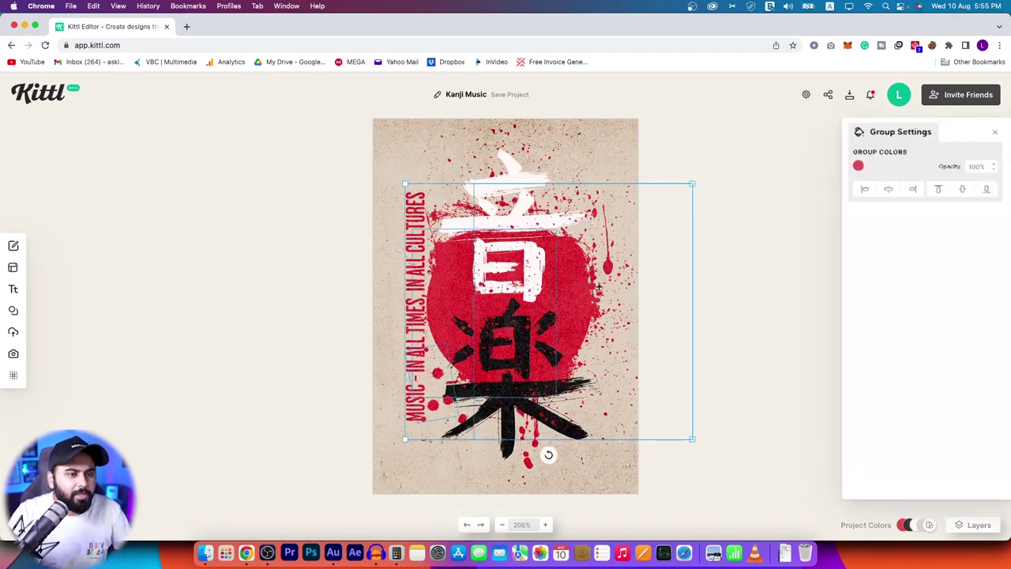
{"action": "left_click", "coordinate": [858, 166]}
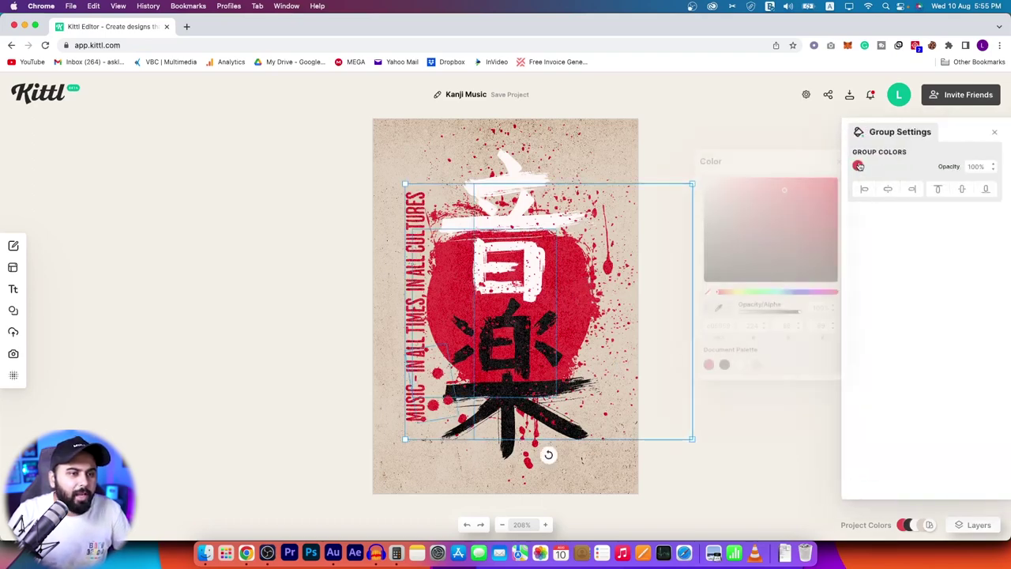
{"action": "left_click", "coordinate": [736, 293]}
{"action": "left_click_drag", "start_coordinate": [736, 294], "coordinate": [731, 294]}
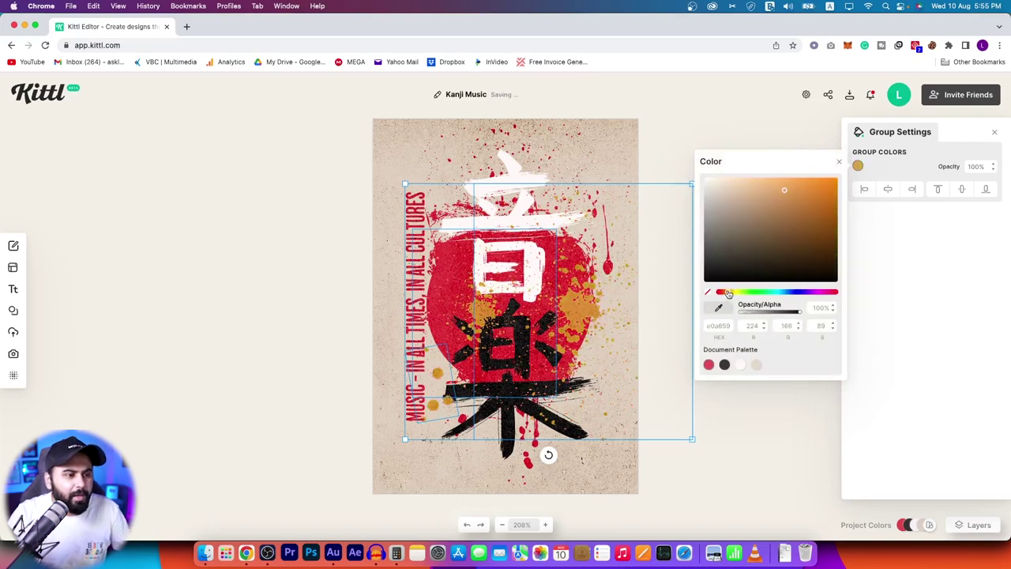
{"action": "left_click_drag", "start_coordinate": [821, 190], "coordinate": [852, 194]}
{"action": "left_click_drag", "start_coordinate": [731, 293], "coordinate": [733, 294]}
{"action": "left_click_drag", "start_coordinate": [835, 190], "coordinate": [760, 185]}
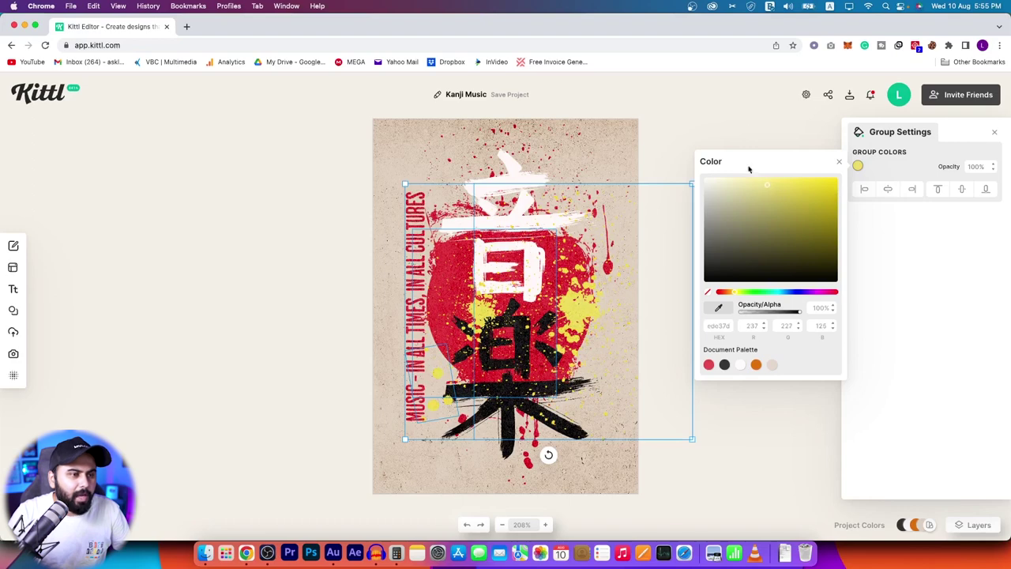
{"action": "left_click", "coordinate": [679, 214]}
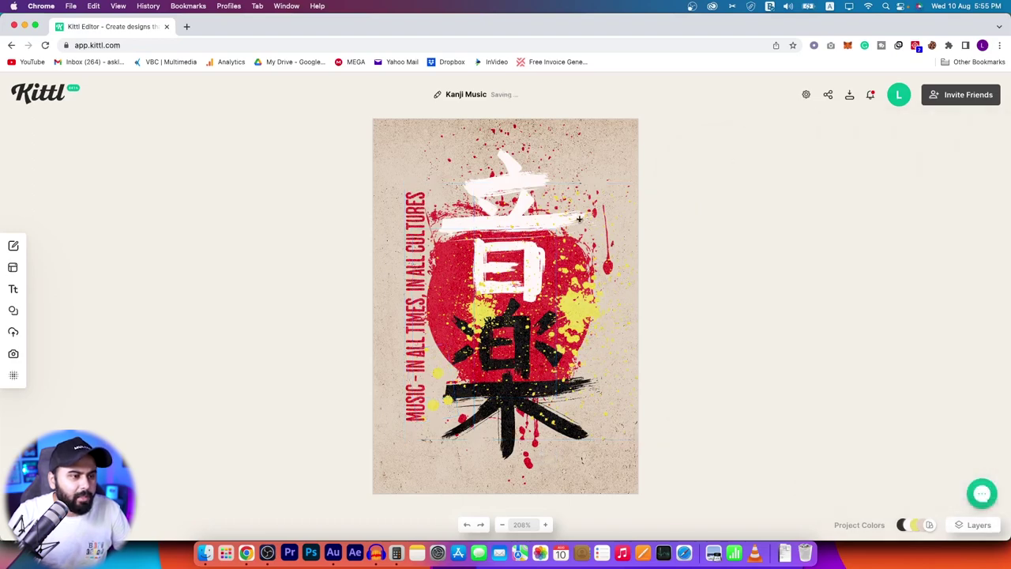
Step: Replace the vertical slogan with EVERYTHING IS BEAUTIFUL, enlarge it to font size 27 and shift it slightly upward
{"action": "left_click", "coordinate": [409, 247]}
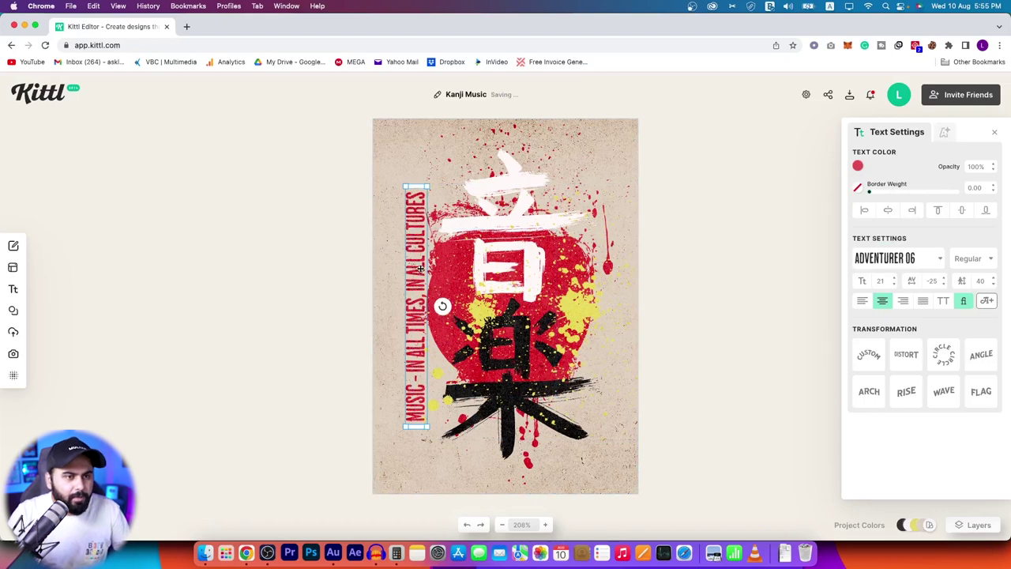
{"action": "key", "text": "super+z"}
{"action": "key", "text": "super+z"}
{"action": "key", "text": "super+shift+z"}
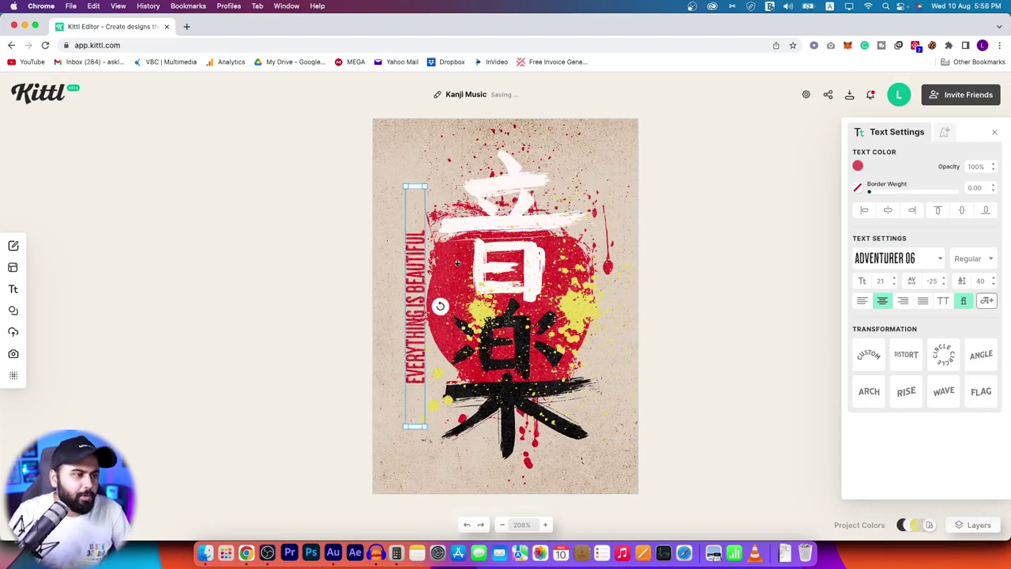
{"action": "left_click_drag", "start_coordinate": [425, 183], "coordinate": [426, 146]}
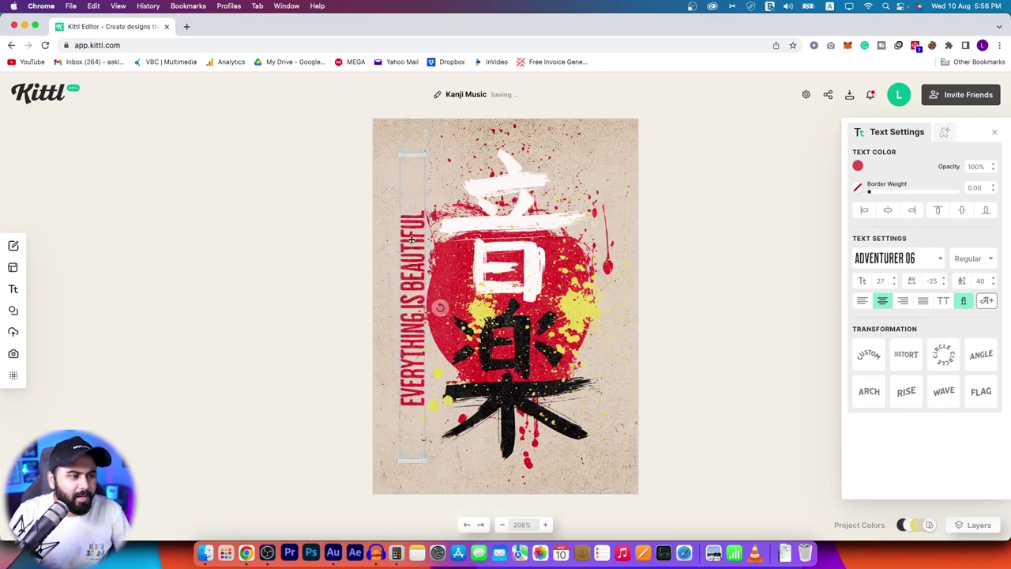
{"action": "left_click", "coordinate": [676, 208]}
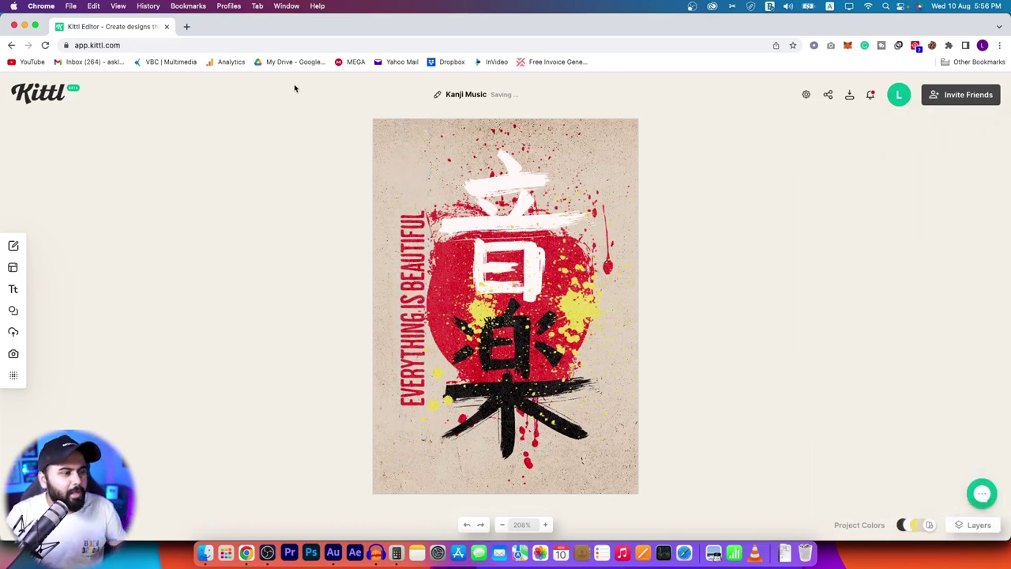
{"action": "left_click_drag", "start_coordinate": [408, 286], "coordinate": [408, 274]}
{"action": "left_click", "coordinate": [700, 246]}
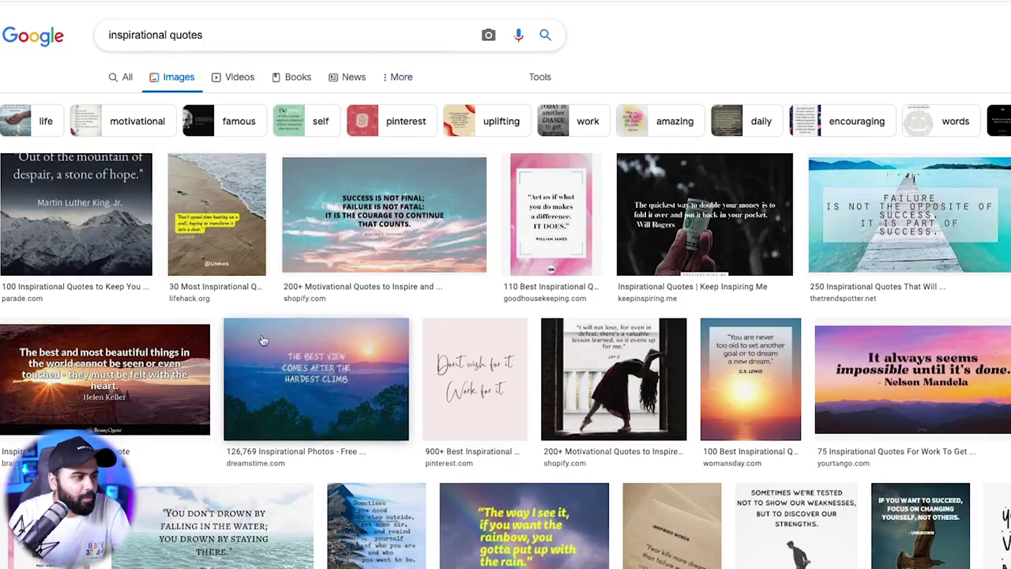
Step: Find a quote among the Google image results for inspirational quotes and change the vertical slogan to EVERYDAY IS A CHANCE TO BE BETTER
{"action": "scroll", "coordinate": [850, 301], "scroll_direction": "down", "scroll_amount": 3}
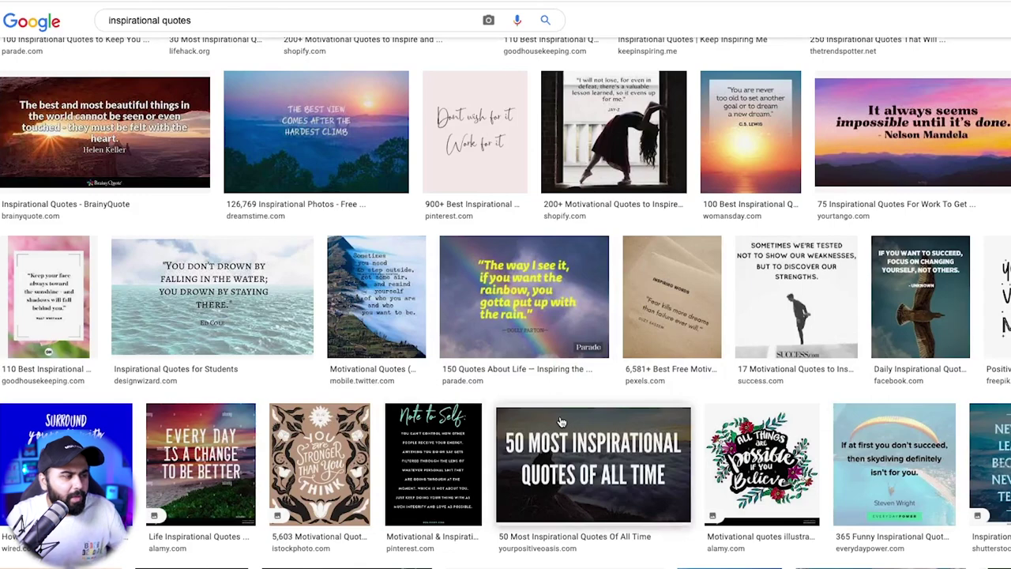
{"action": "left_click", "coordinate": [207, 440]}
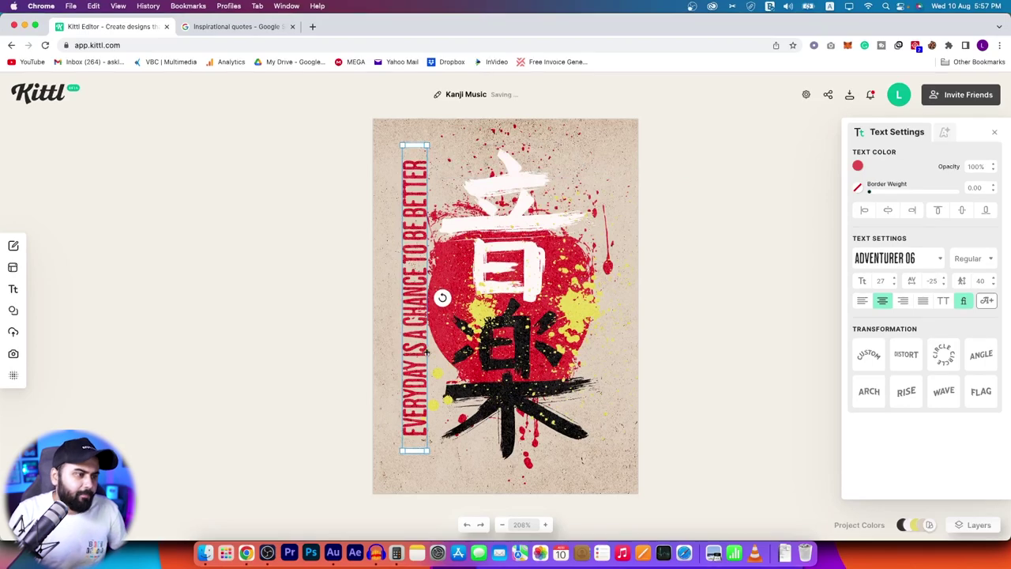
Step: Scale down the vertical slogan and center it alongside the red circle so it fits beside the kanji artwork
{"action": "left_click_drag", "start_coordinate": [424, 143], "coordinate": [410, 212]}
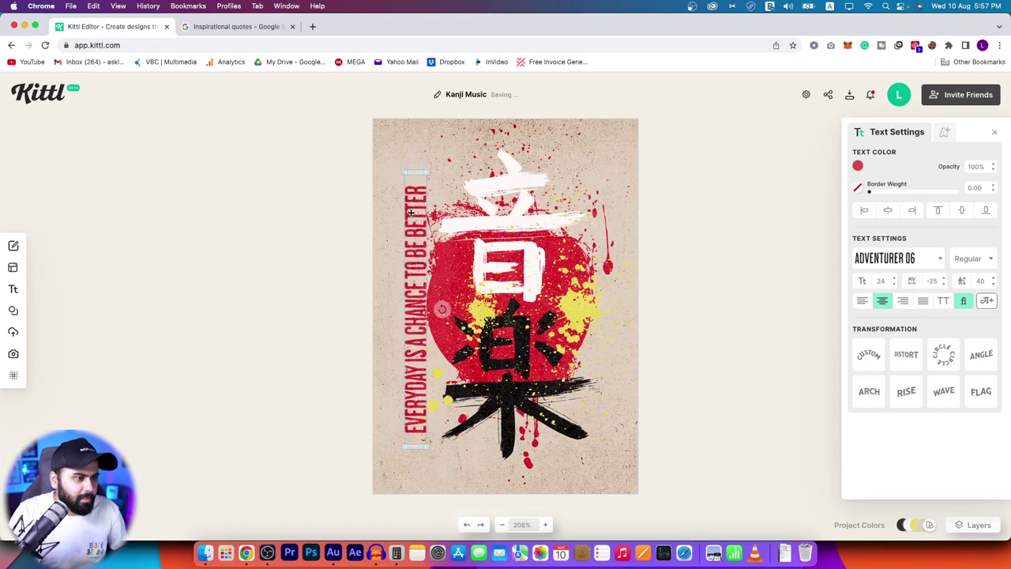
{"action": "left_click", "coordinate": [695, 214]}
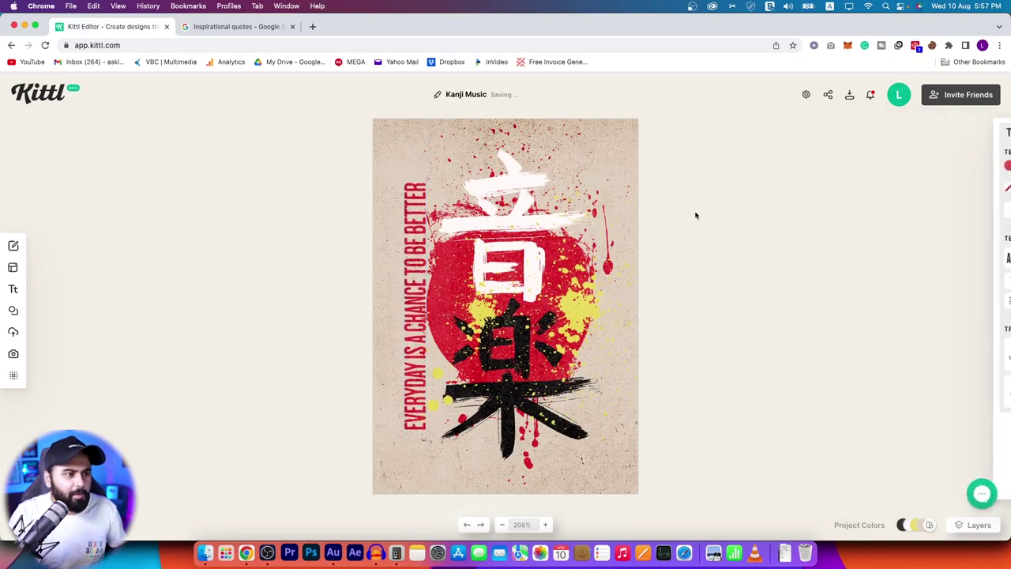
{"action": "left_click", "coordinate": [415, 243]}
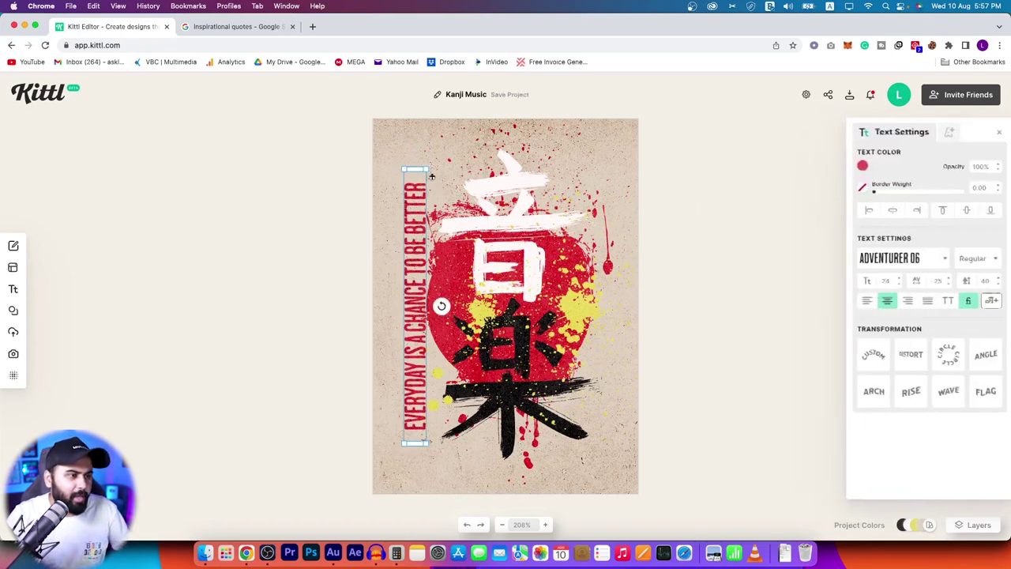
{"action": "left_click_drag", "start_coordinate": [413, 172], "coordinate": [415, 228]}
{"action": "left_click", "coordinate": [717, 229]}
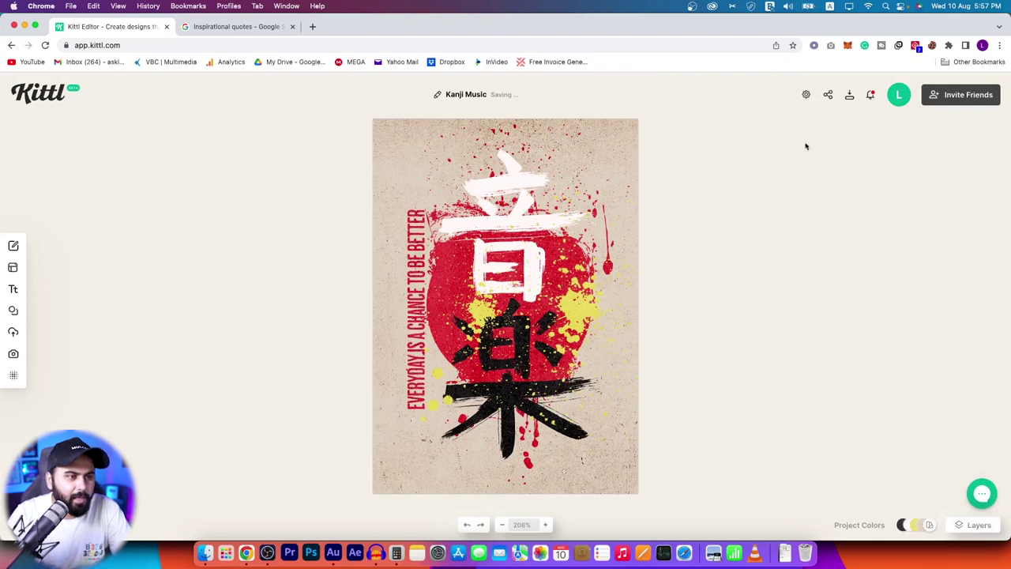
Step: Try adjusting the opacity of the background's Color Burn texture
{"action": "left_click", "coordinate": [619, 143]}
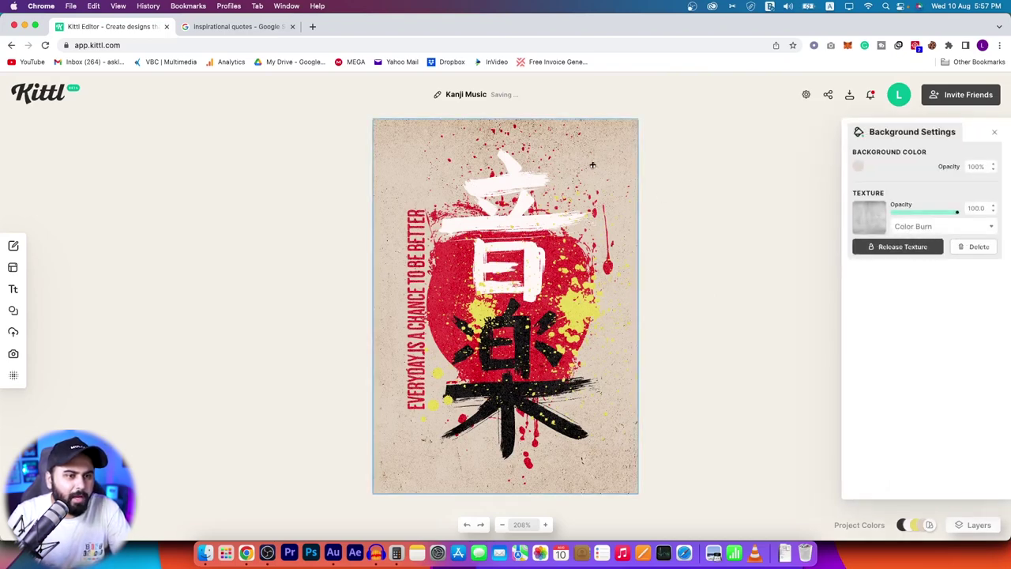
{"action": "left_click_drag", "start_coordinate": [948, 213], "coordinate": [978, 213]}
{"action": "left_click", "coordinate": [743, 162]}
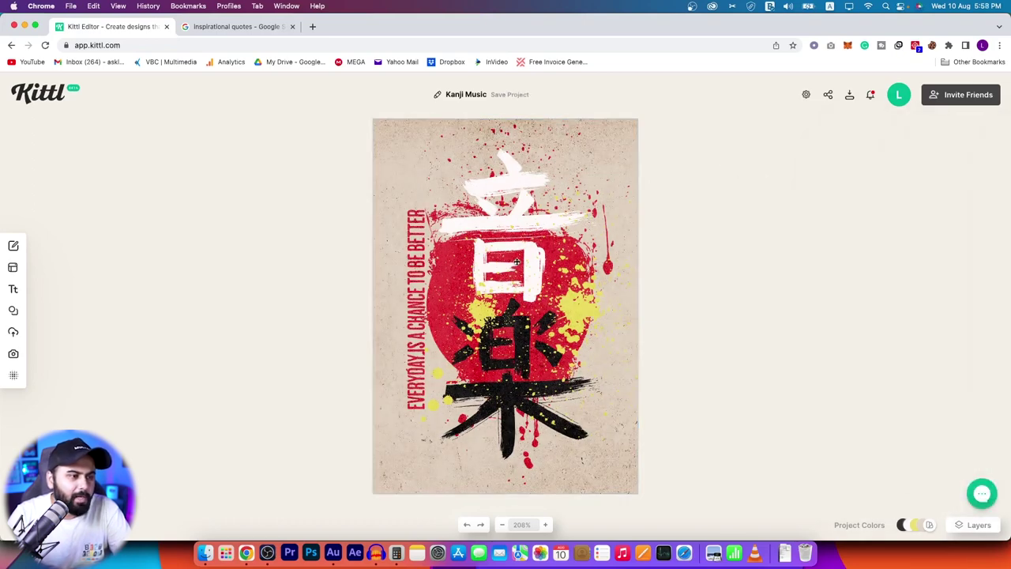
Step: Download the finished design as an SVG file with Remove Background enabled
{"action": "left_click", "coordinate": [849, 95]}
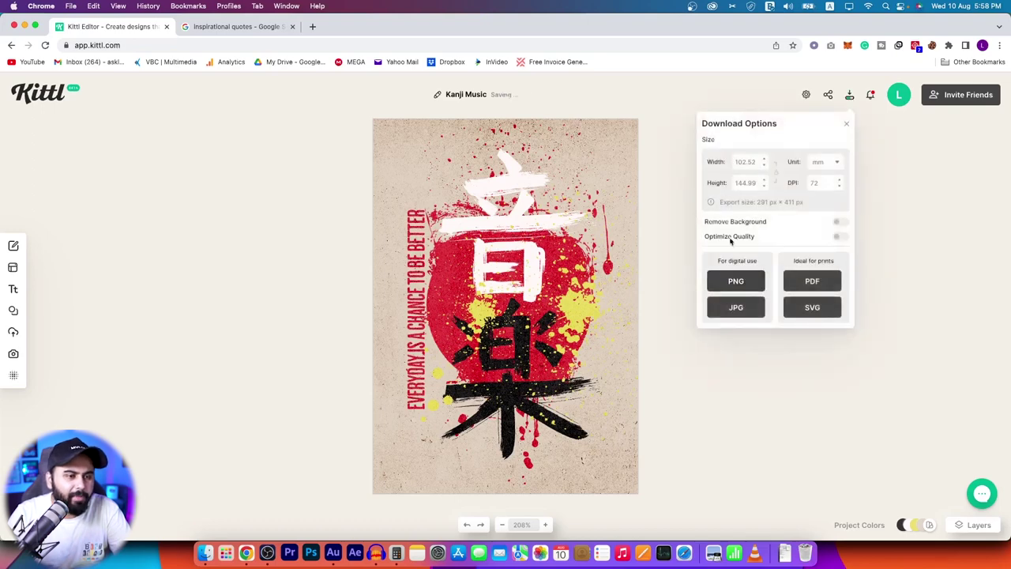
{"action": "left_click", "coordinate": [840, 223]}
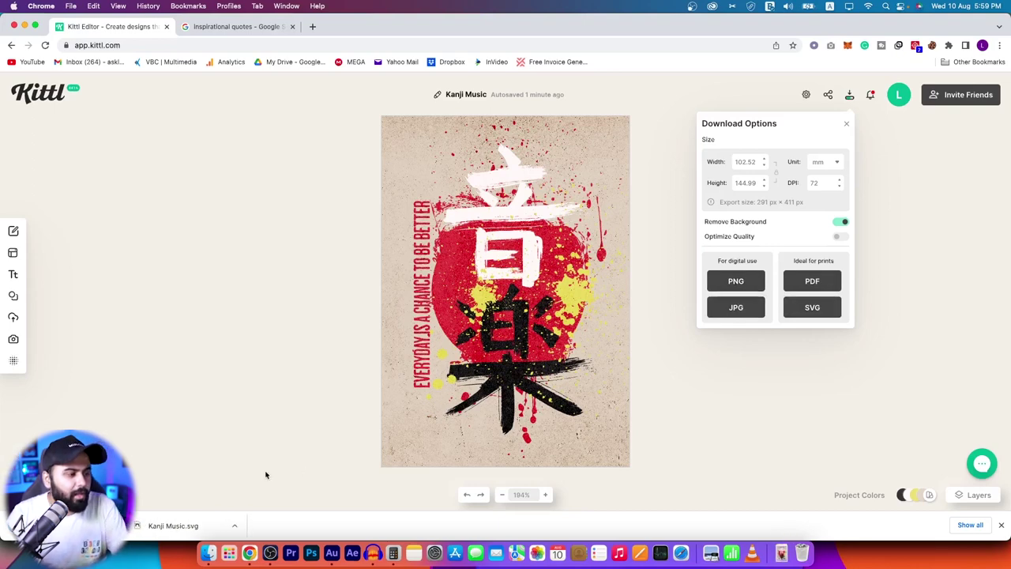
Step: Switch to the Redbubble shop, add a new work and open the file upload for it
{"action": "key", "text": "super+grave"}
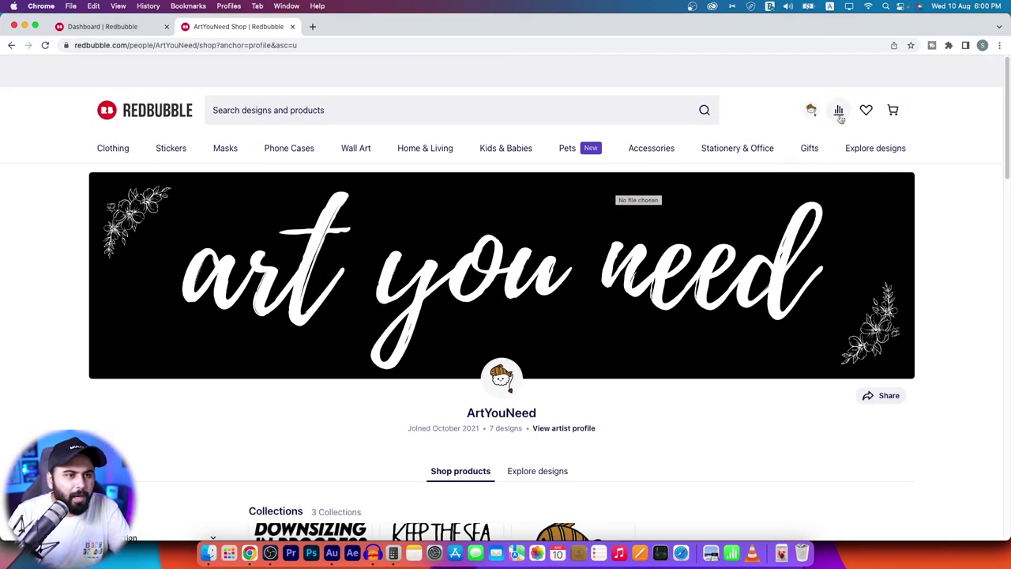
{"action": "left_click", "coordinate": [810, 109]}
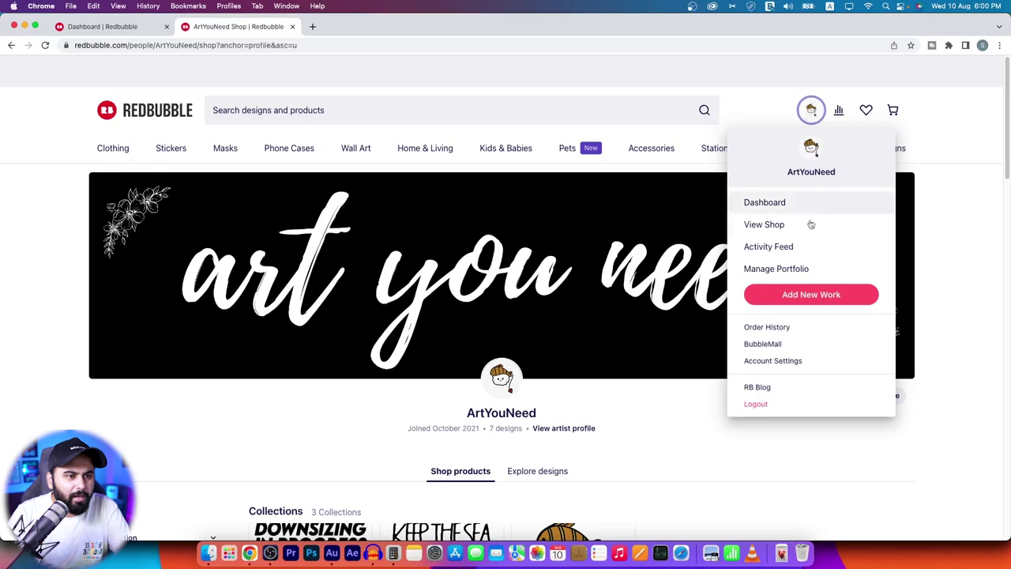
{"action": "left_click", "coordinate": [822, 295]}
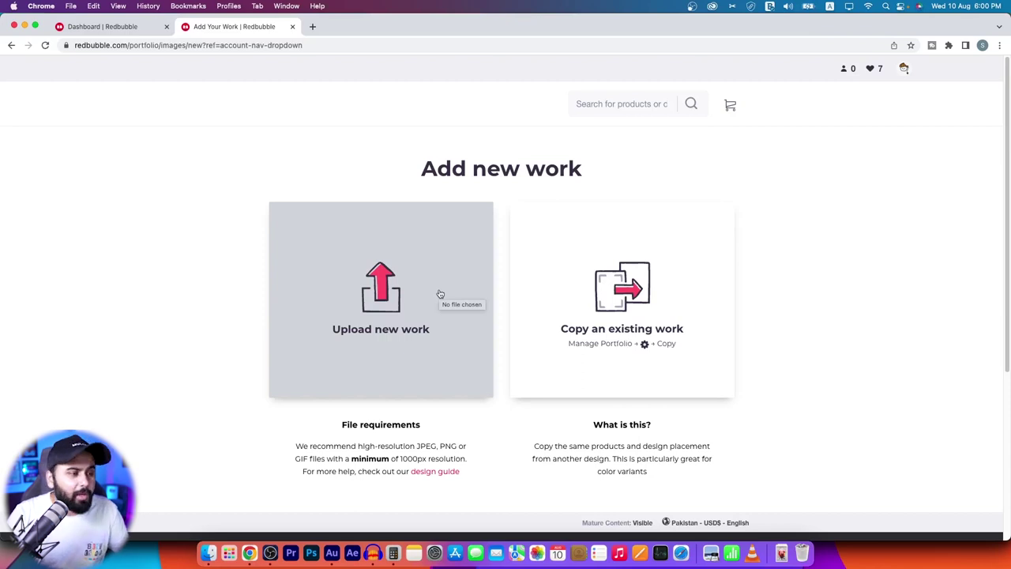
{"action": "left_click", "coordinate": [440, 294]}
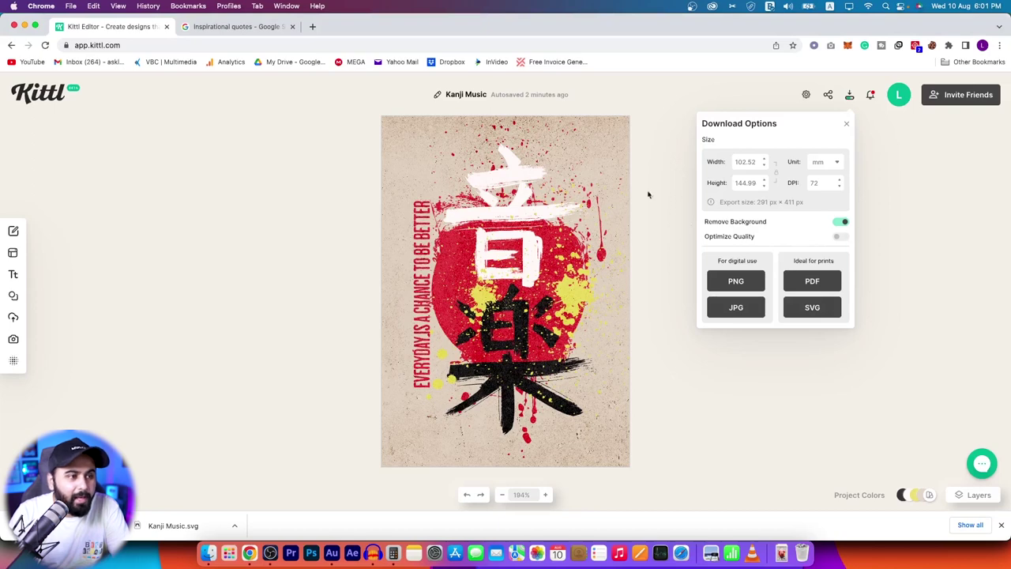
Step: Set the background texture's opacity to 0 and download the design as a PNG with Remove Background enabled
{"action": "left_click", "coordinate": [608, 132]}
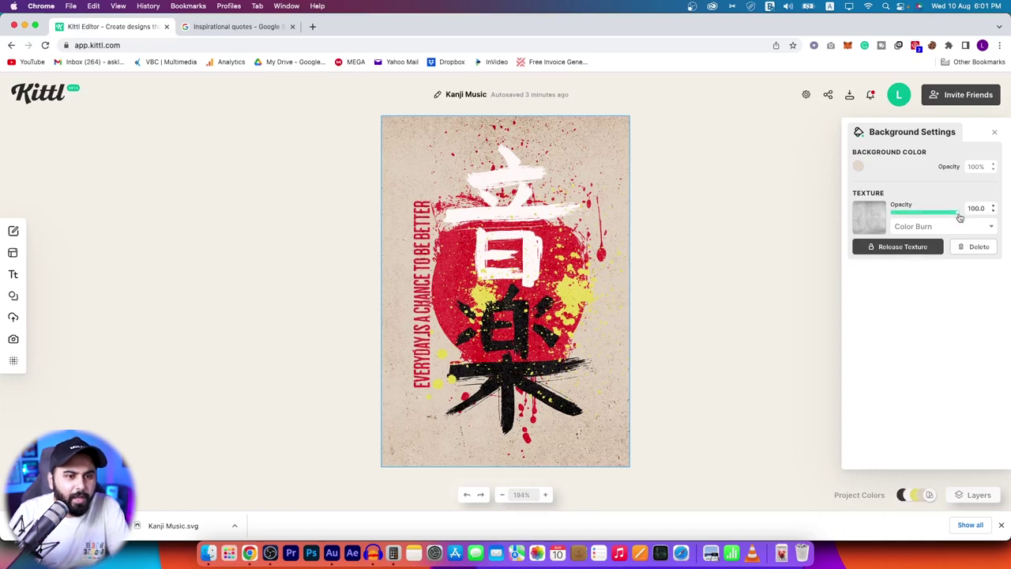
{"action": "left_click_drag", "start_coordinate": [958, 218], "coordinate": [882, 221]}
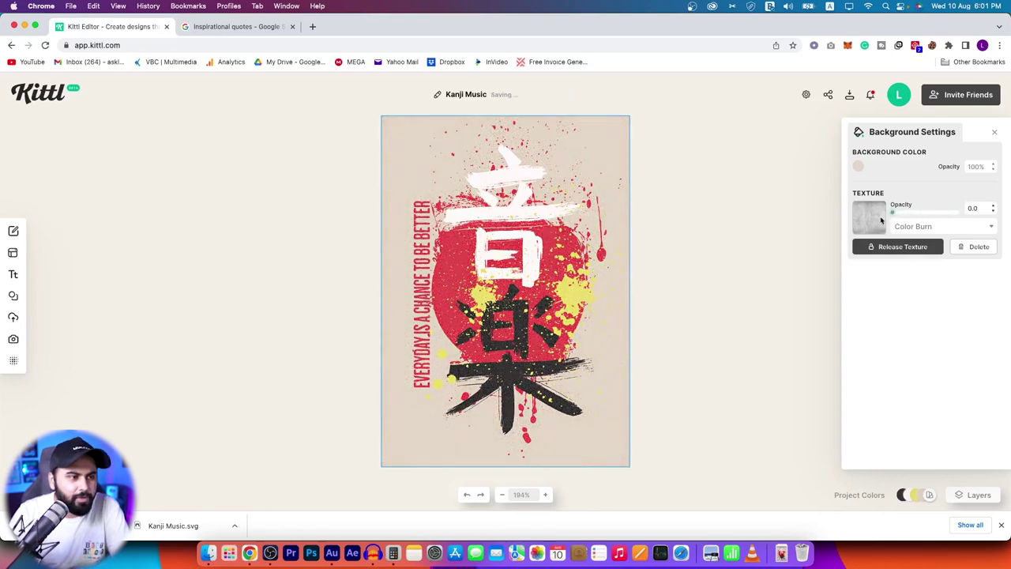
{"action": "left_click", "coordinate": [744, 214]}
{"action": "left_click", "coordinate": [849, 94]}
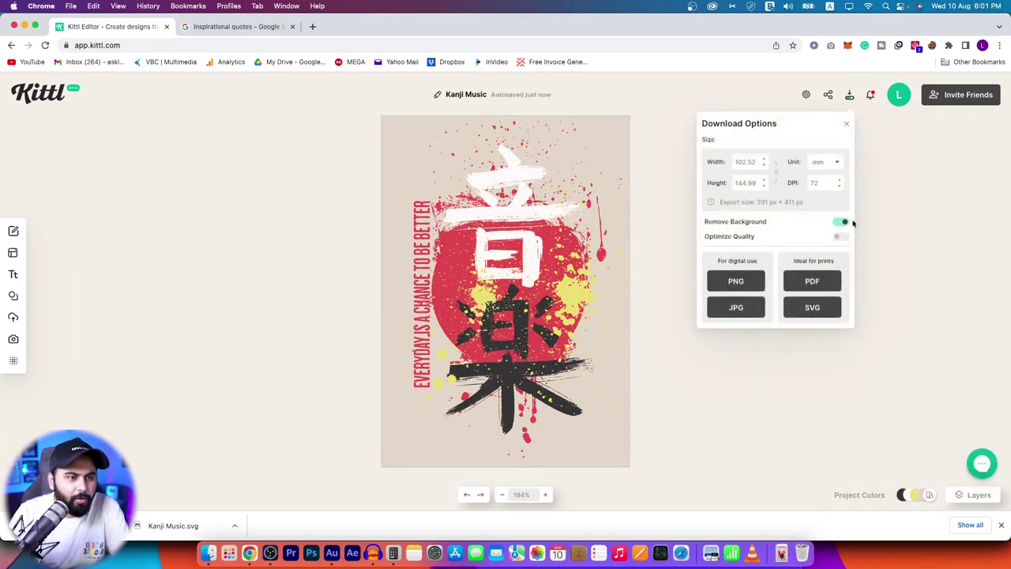
{"action": "left_click", "coordinate": [735, 280]}
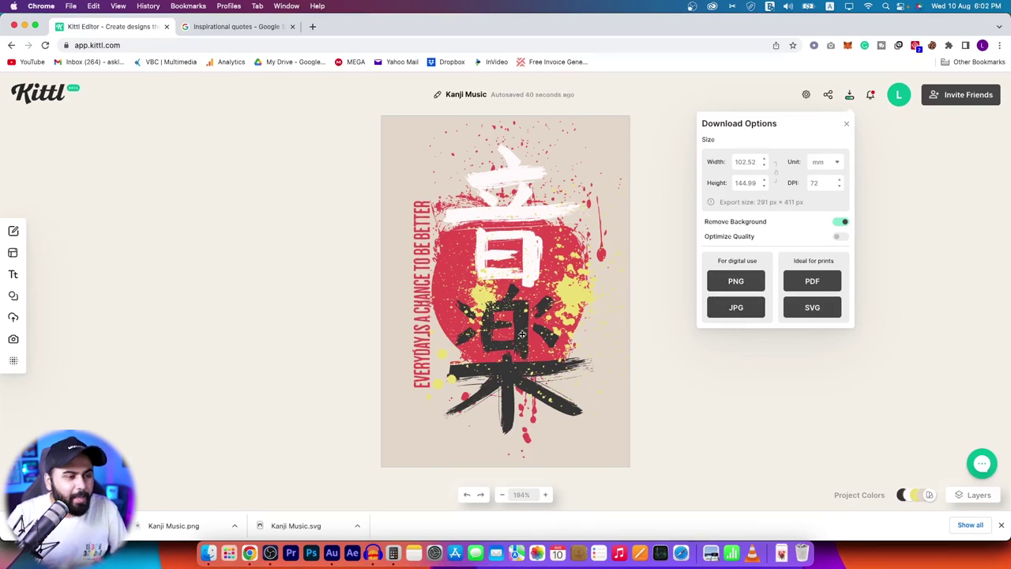
Step: Recolor the white upper kanji group with the dark charcoal color from the document palette
{"action": "left_click", "coordinate": [520, 219]}
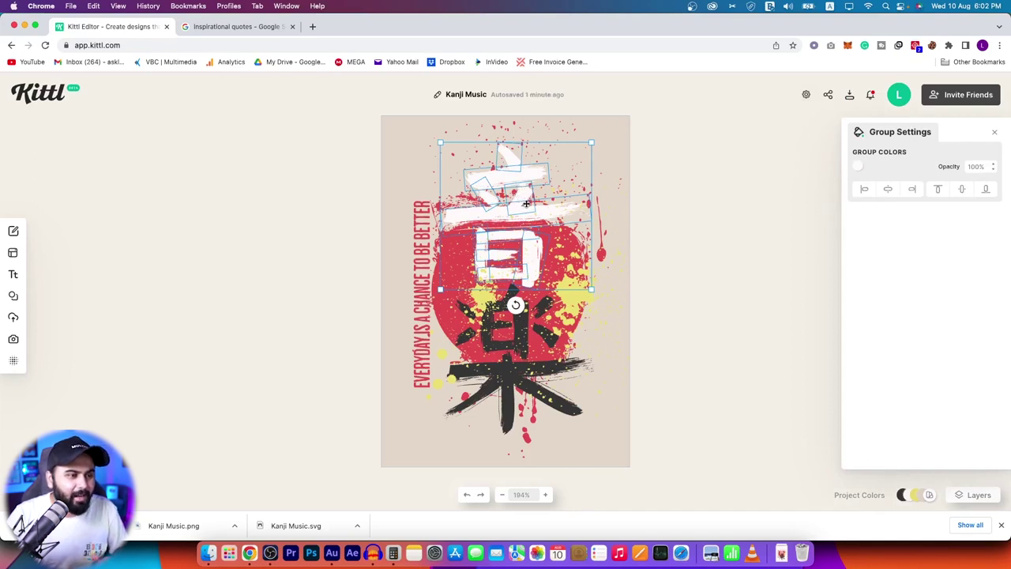
{"action": "left_click", "coordinate": [858, 166]}
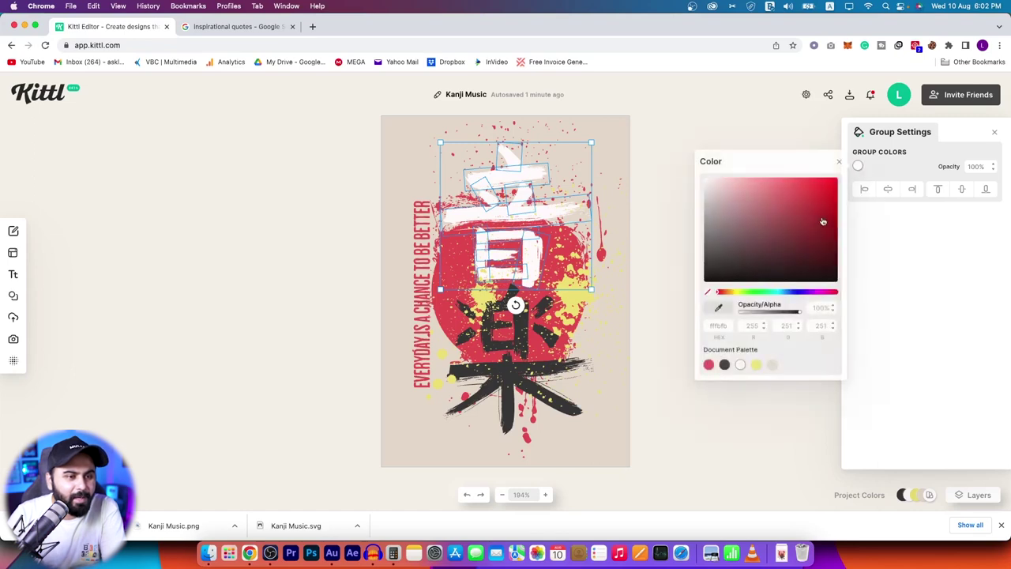
{"action": "left_click", "coordinate": [724, 365]}
{"action": "left_click", "coordinate": [657, 311]}
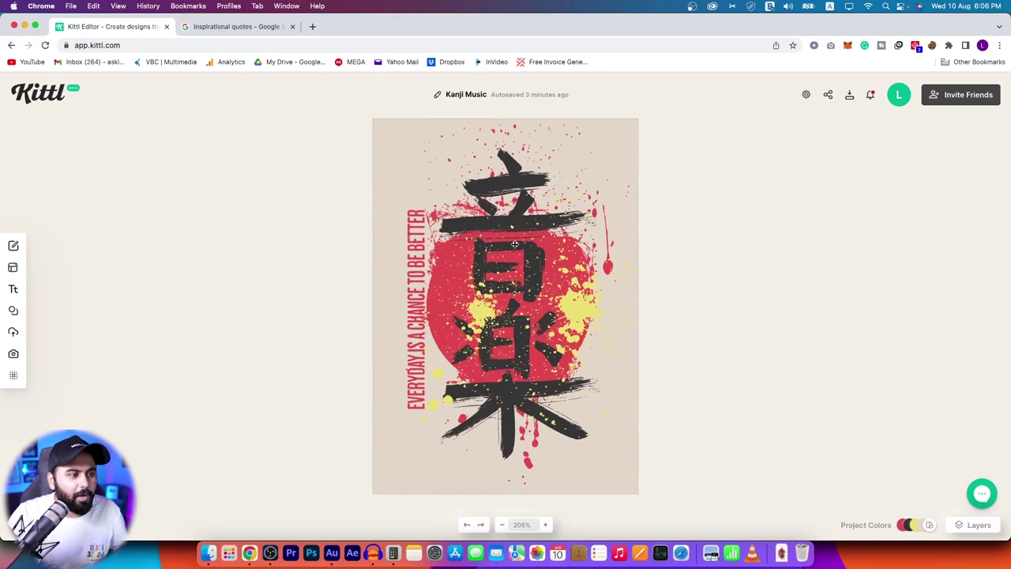
Step: Set the download size to 4344 × 6144 px at 300 DPI with Remove Background enabled
{"action": "left_click", "coordinate": [849, 95]}
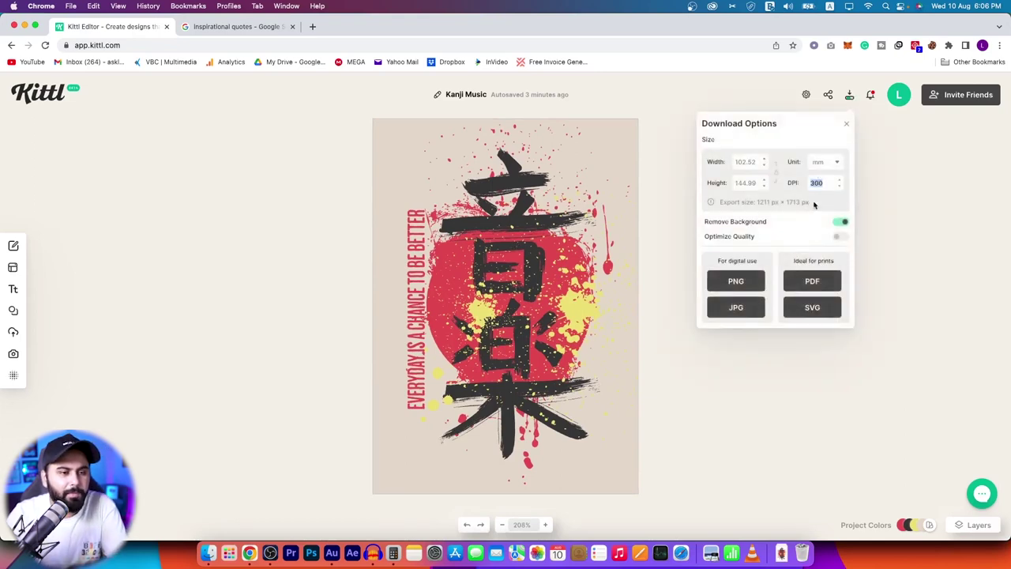
{"action": "left_click", "coordinate": [744, 161]}
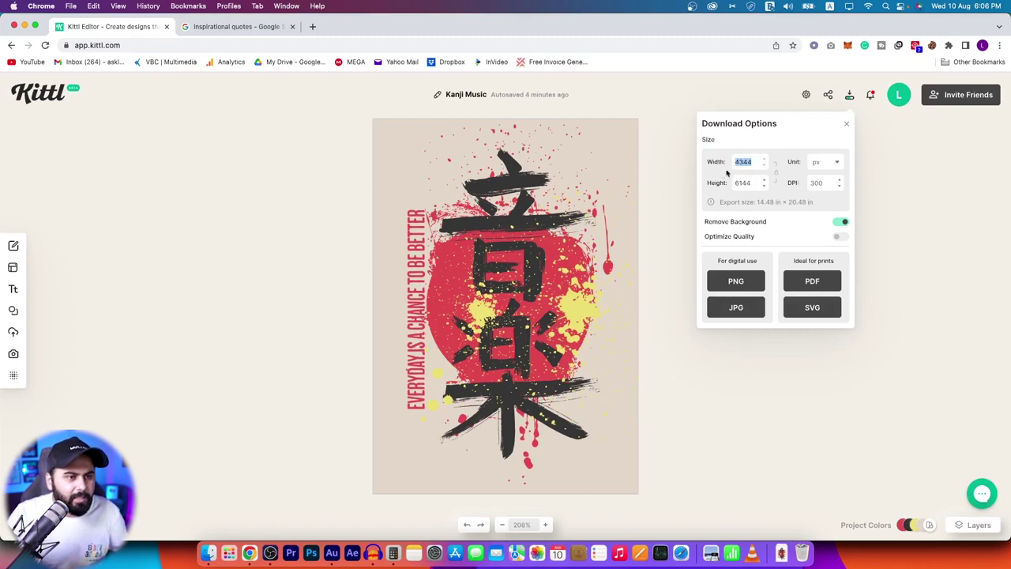
{"action": "left_click", "coordinate": [819, 164]}
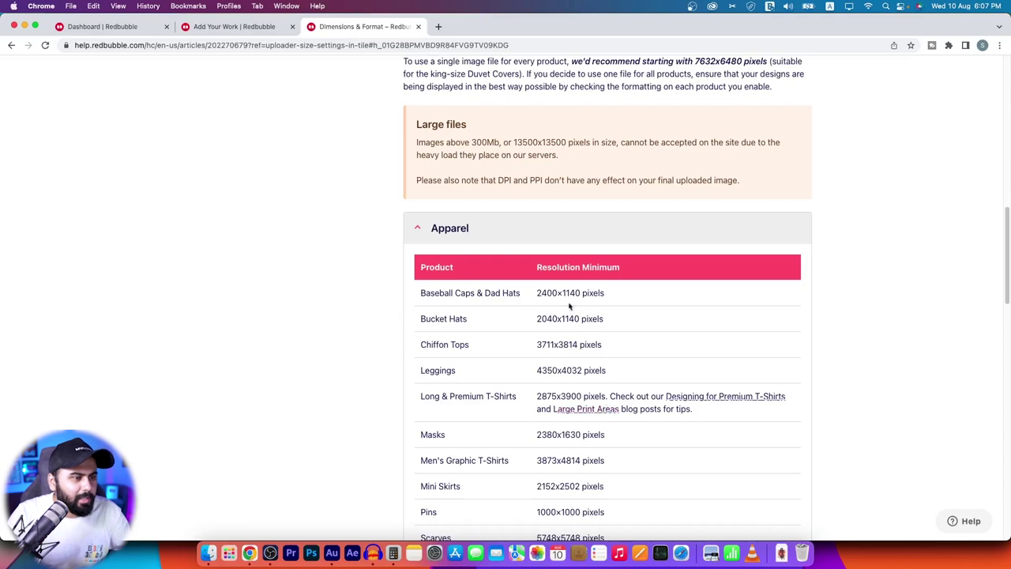
Step: Examine the minimum resolutions for apparel on Redbubble's Dimensions & Format page, especially for Long & Premium T-Shirts
{"action": "left_click_drag", "start_coordinate": [543, 269], "coordinate": [620, 269]}
{"action": "scroll", "coordinate": [641, 295], "scroll_direction": "down", "scroll_amount": 2}
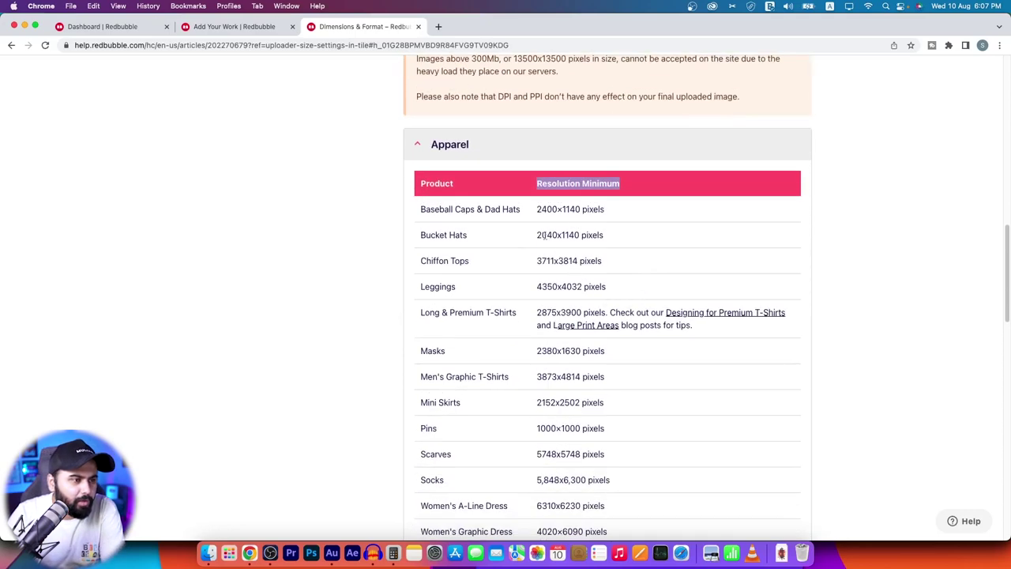
{"action": "scroll", "coordinate": [549, 360], "scroll_direction": "up", "scroll_amount": 1}
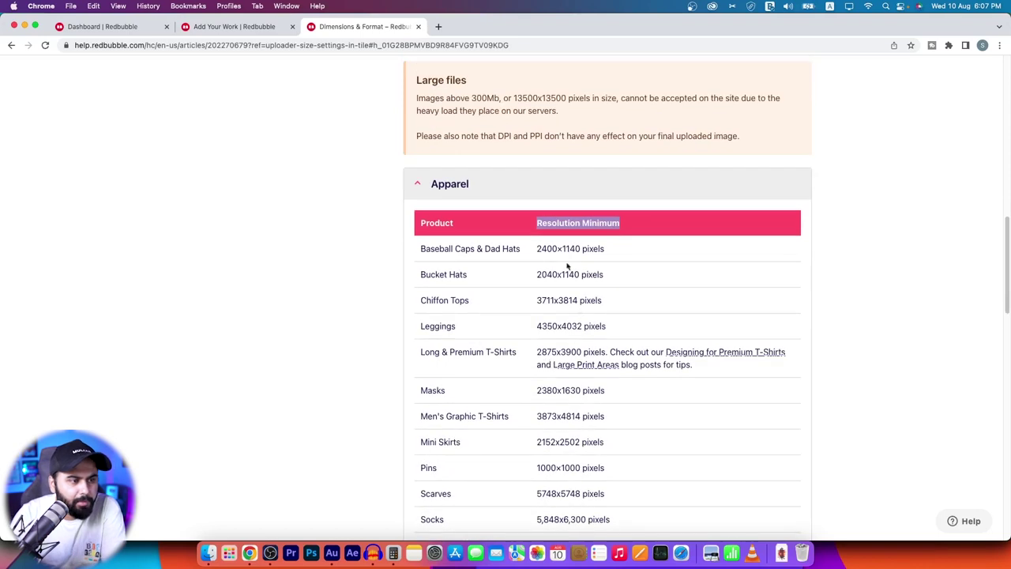
{"action": "left_click_drag", "start_coordinate": [541, 353], "coordinate": [588, 352]}
{"action": "double_click", "coordinate": [559, 353]}
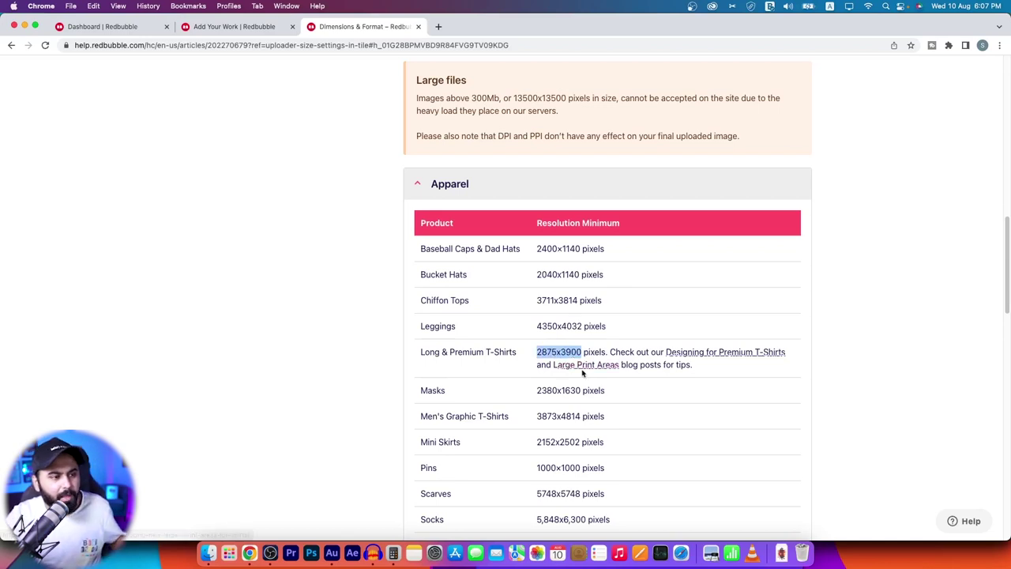
Step: Return to the Redbubble work upload, scale the Standard Print Clothing design to 75% and center it vertically and horizontally
{"action": "key", "text": "ctrl+shift+Tab"}
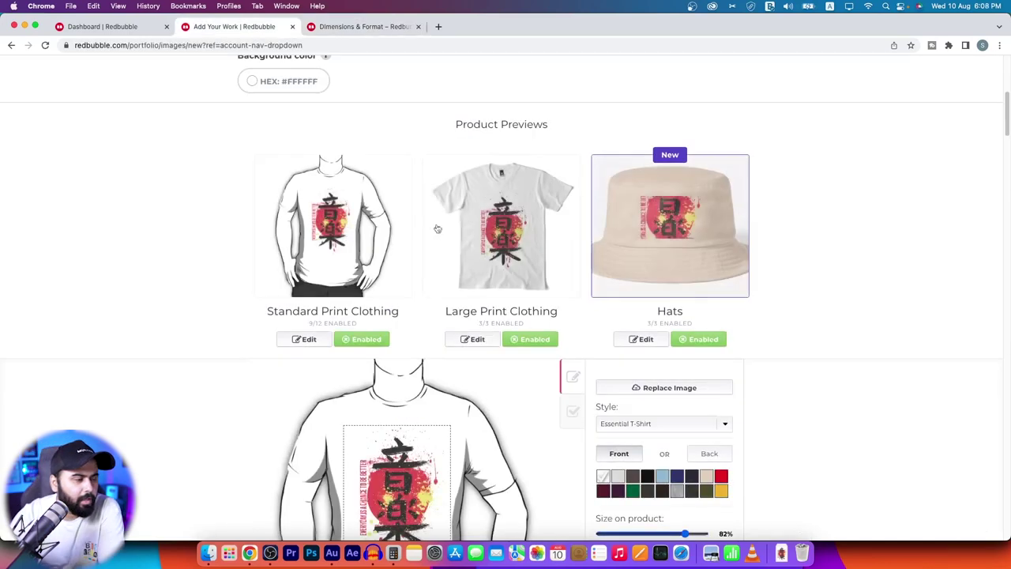
{"action": "scroll", "coordinate": [558, 306], "scroll_direction": "down", "scroll_amount": 2}
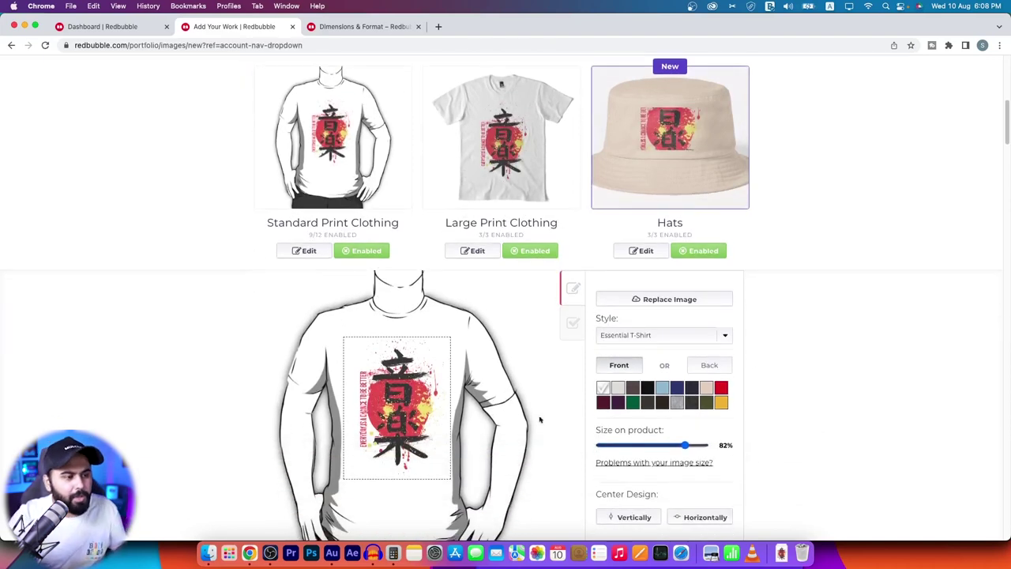
{"action": "mouse_move", "coordinate": [685, 446]}
{"action": "left_mouse_down"}
{"action": "mouse_move", "coordinate": [705, 447]}
{"action": "mouse_move", "coordinate": [678, 447]}
{"action": "left_mouse_up"}
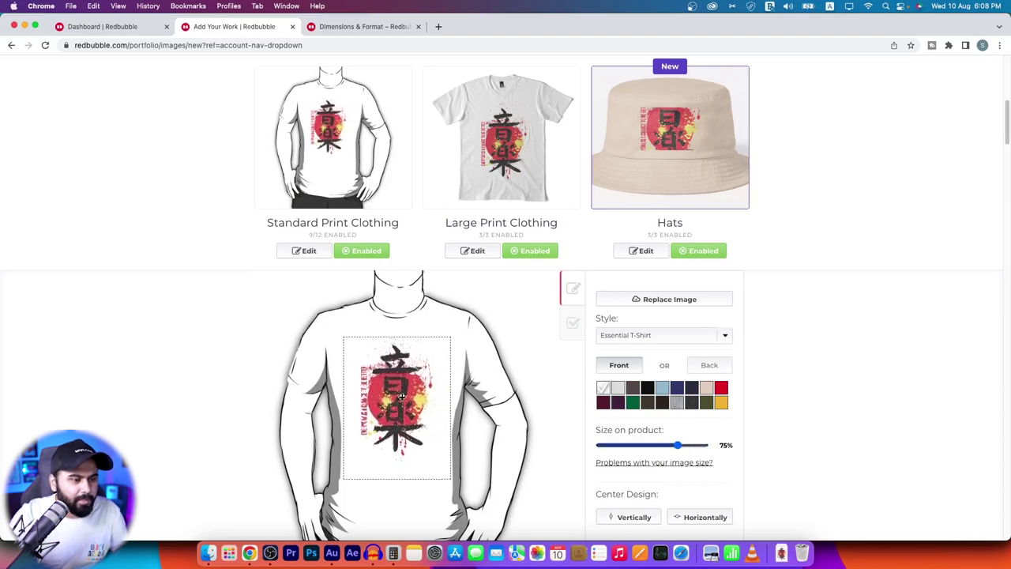
{"action": "scroll", "coordinate": [760, 407], "scroll_direction": "down", "scroll_amount": 1}
{"action": "left_click", "coordinate": [637, 497]}
{"action": "left_click", "coordinate": [691, 500]}
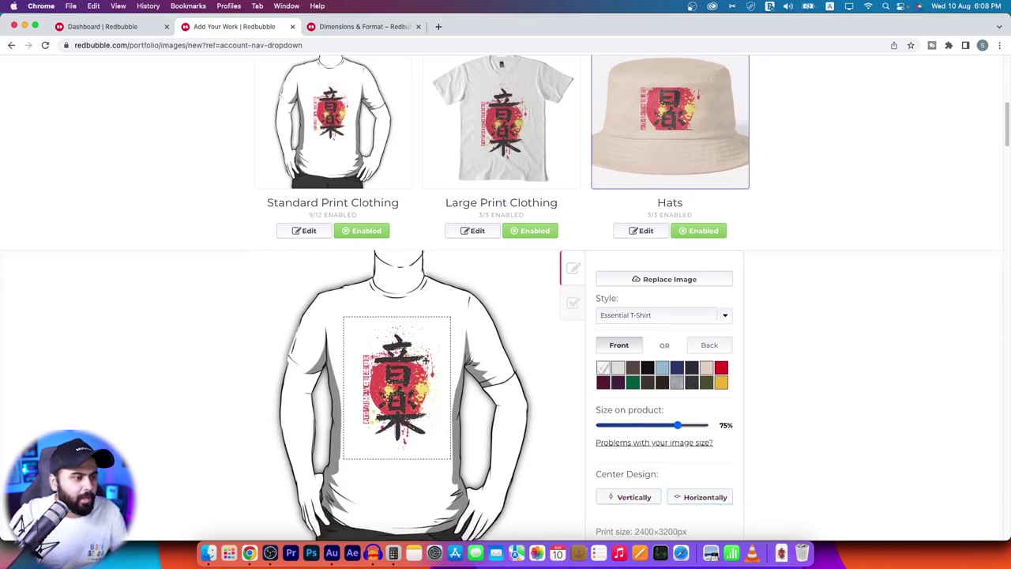
Step: Scale the design on the Hats product down to about 30% so the whole artwork fits the print area
{"action": "scroll", "coordinate": [443, 403], "scroll_direction": "up", "scroll_amount": 2}
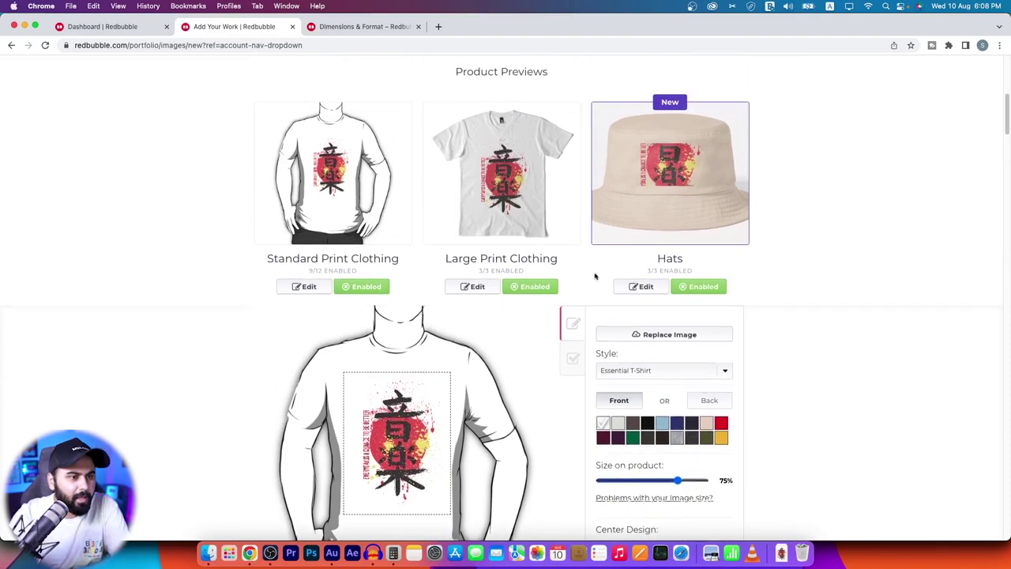
{"action": "left_click", "coordinate": [640, 285]}
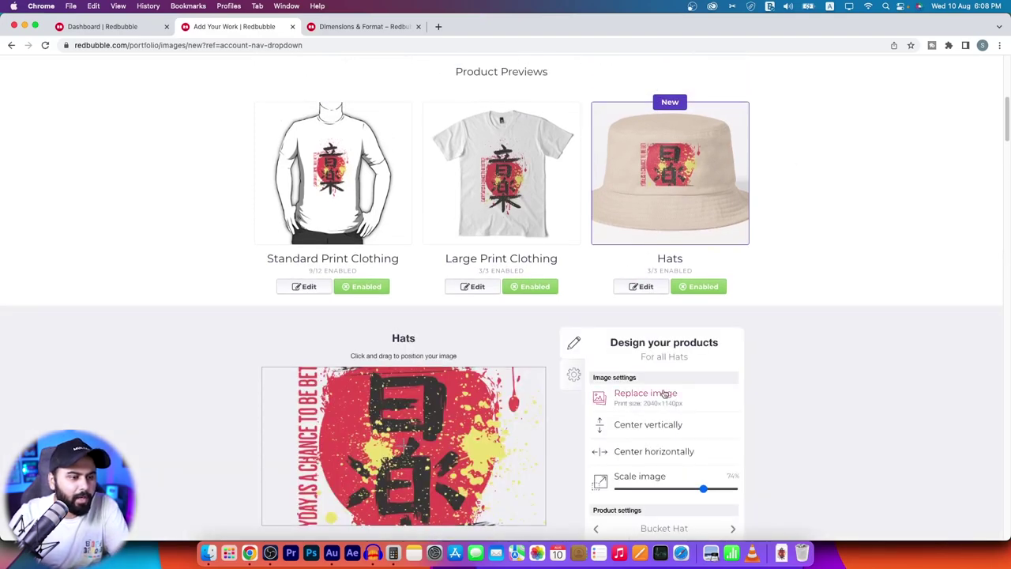
{"action": "left_click_drag", "start_coordinate": [704, 492], "coordinate": [652, 490]}
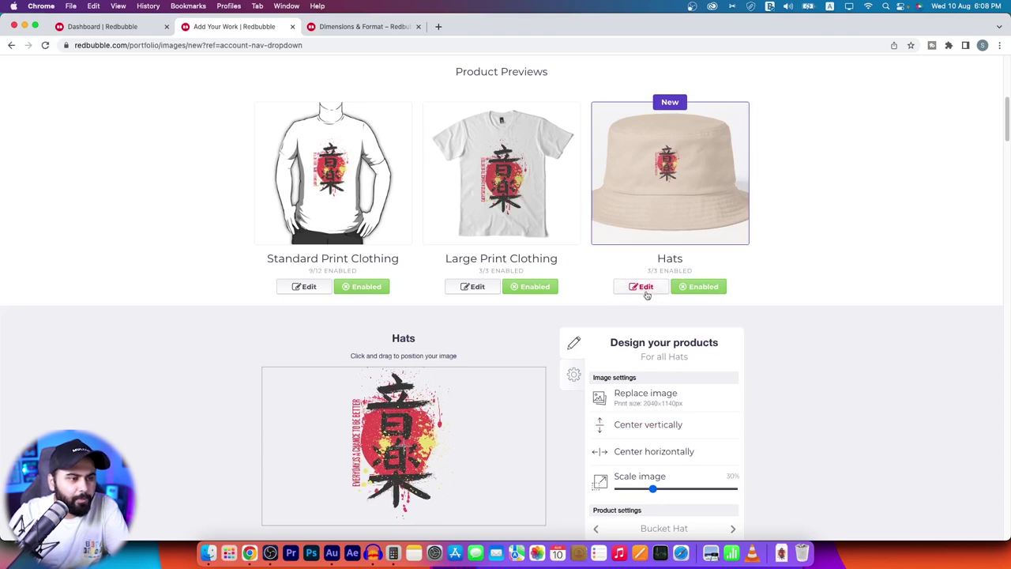
{"action": "left_click_drag", "start_coordinate": [654, 490], "coordinate": [654, 490]}
Step: Scale the design on the Chiffon Tops product down to 53%
{"action": "scroll", "coordinate": [808, 329], "scroll_direction": "down", "scroll_amount": 10}
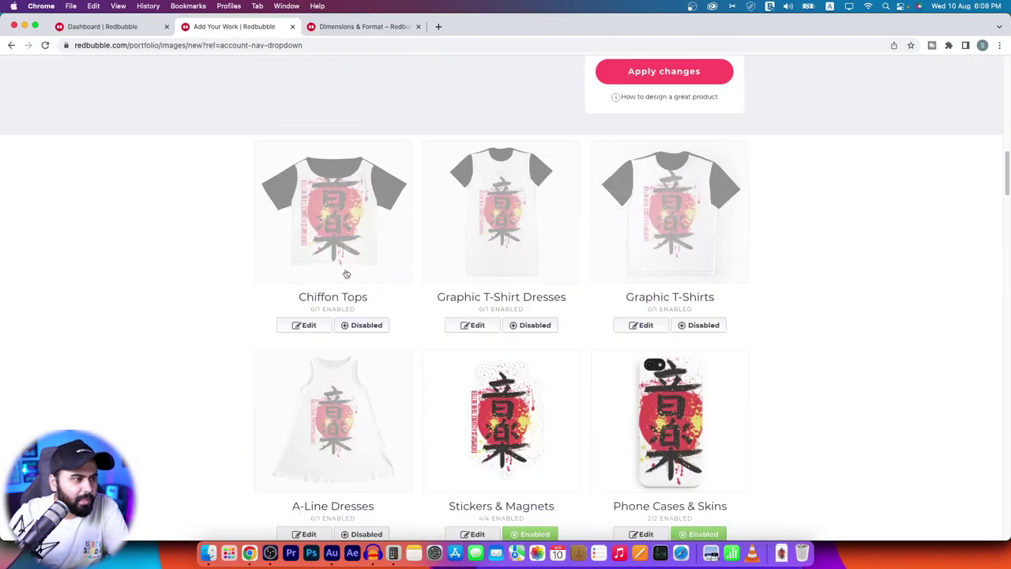
{"action": "left_click", "coordinate": [346, 273]}
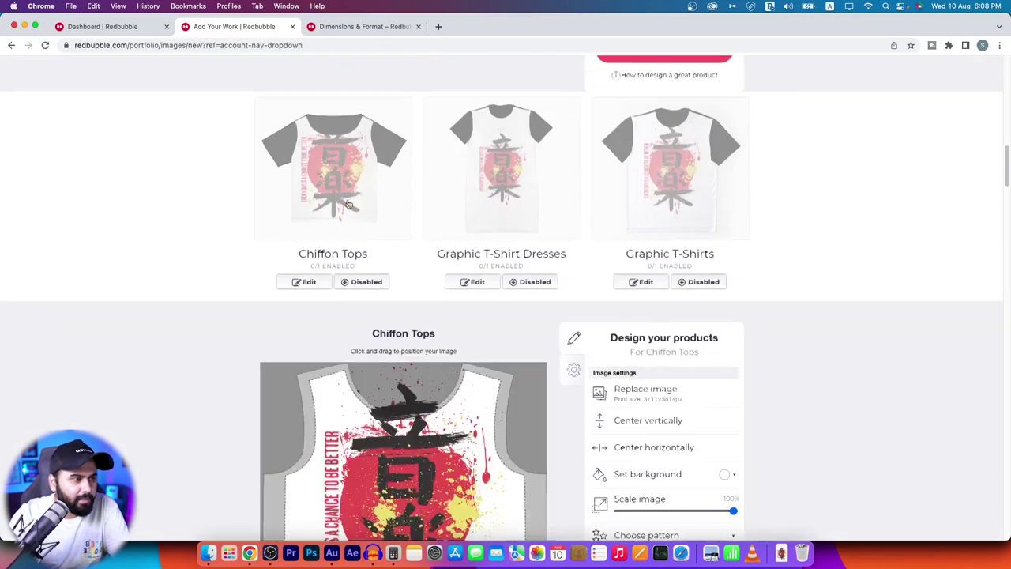
{"action": "scroll", "coordinate": [347, 277], "scroll_direction": "down", "scroll_amount": 5}
{"action": "scroll", "coordinate": [392, 225], "scroll_direction": "up", "scroll_amount": 3}
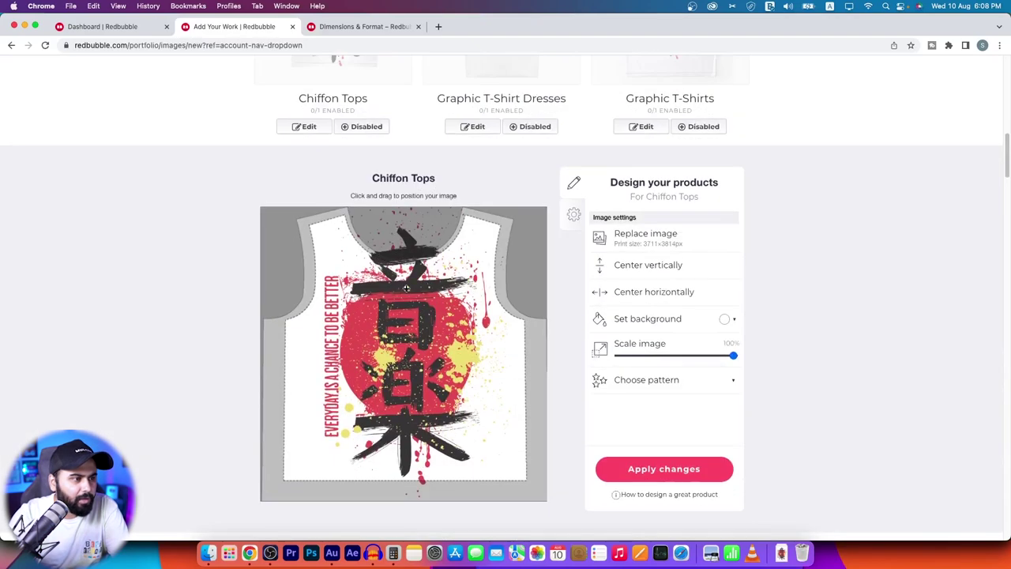
{"action": "left_click_drag", "start_coordinate": [735, 359], "coordinate": [679, 357]}
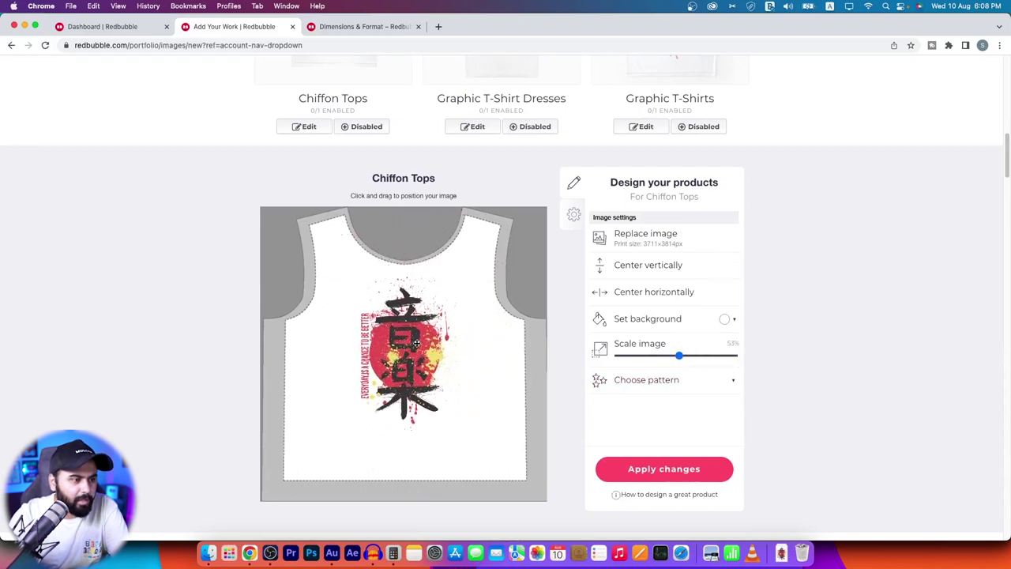
{"action": "scroll", "coordinate": [656, 423], "scroll_direction": "up", "scroll_amount": 3}
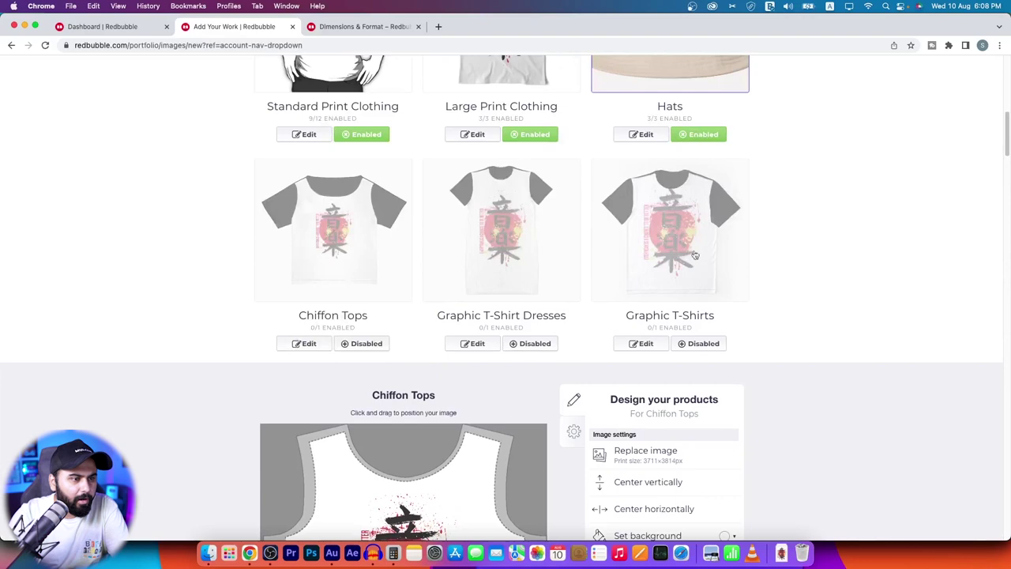
Step: Review the remaining product previews and enable Graphic T-Shirts for the design
{"action": "scroll", "coordinate": [662, 314], "scroll_direction": "down", "scroll_amount": 5}
{"action": "left_click", "coordinate": [662, 313]}
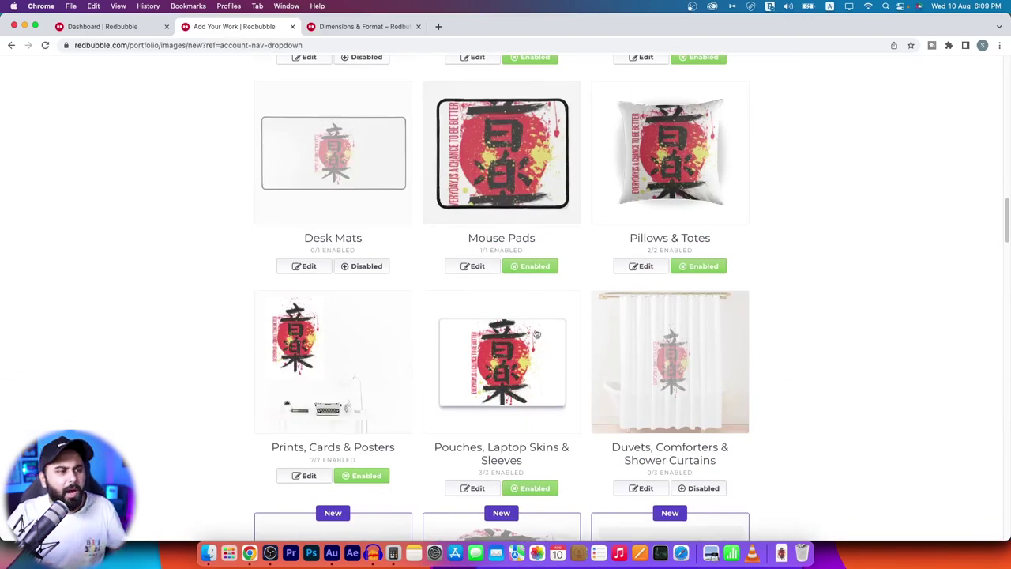
{"action": "scroll", "coordinate": [512, 326], "scroll_direction": "up", "scroll_amount": 10}
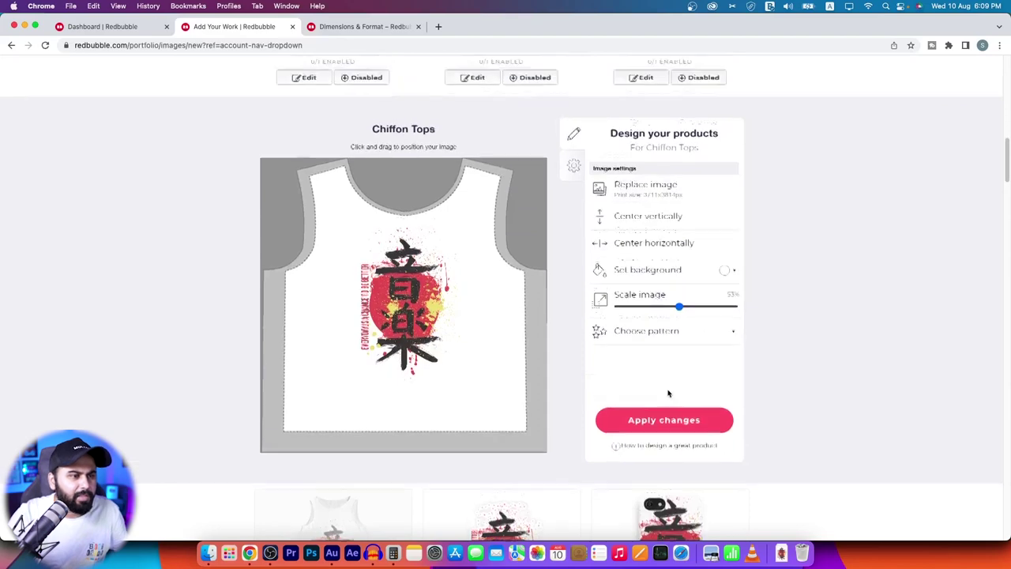
{"action": "scroll", "coordinate": [515, 339], "scroll_direction": "up", "scroll_amount": 3}
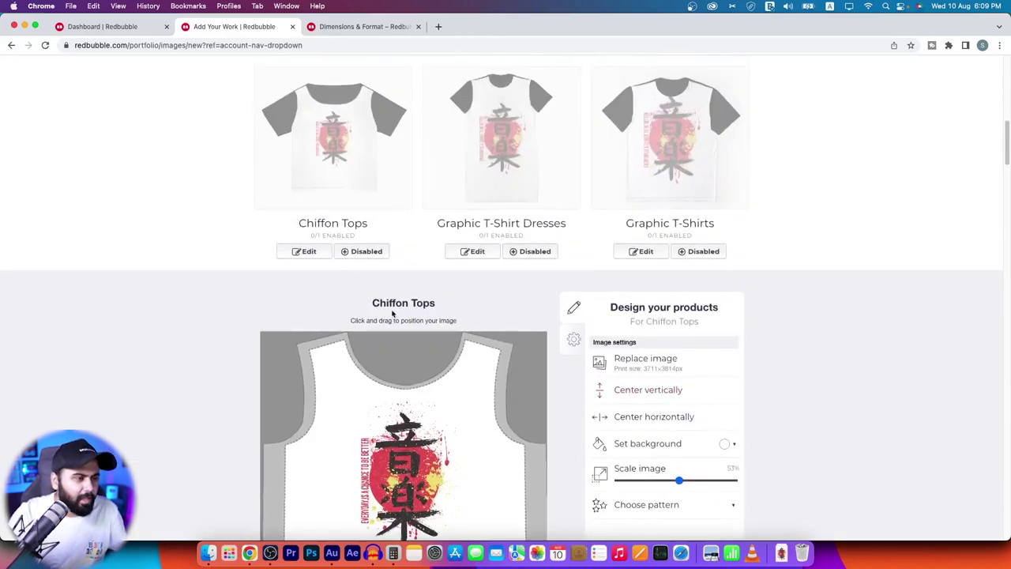
{"action": "scroll", "coordinate": [434, 371], "scroll_direction": "up", "scroll_amount": 3}
{"action": "left_click", "coordinate": [533, 473]}
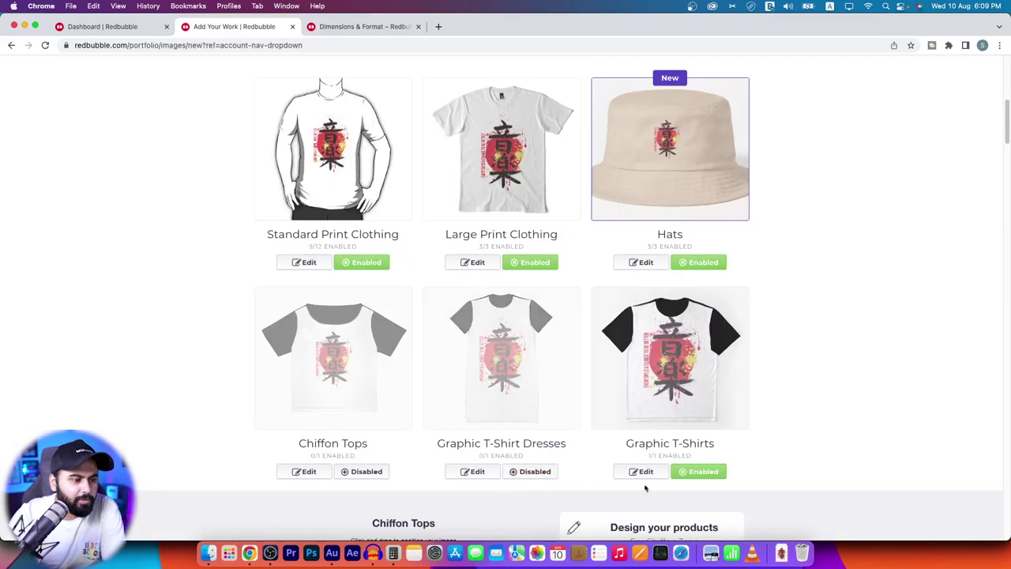
{"action": "left_click", "coordinate": [714, 474]}
Step: Disable Stickers & Magnets, Phone Cases & Skins, Mouse Pads, and Pillows & Totes for this work
{"action": "scroll", "coordinate": [807, 456], "scroll_direction": "down", "scroll_amount": 5}
{"action": "scroll", "coordinate": [808, 456], "scroll_direction": "down", "scroll_amount": 5}
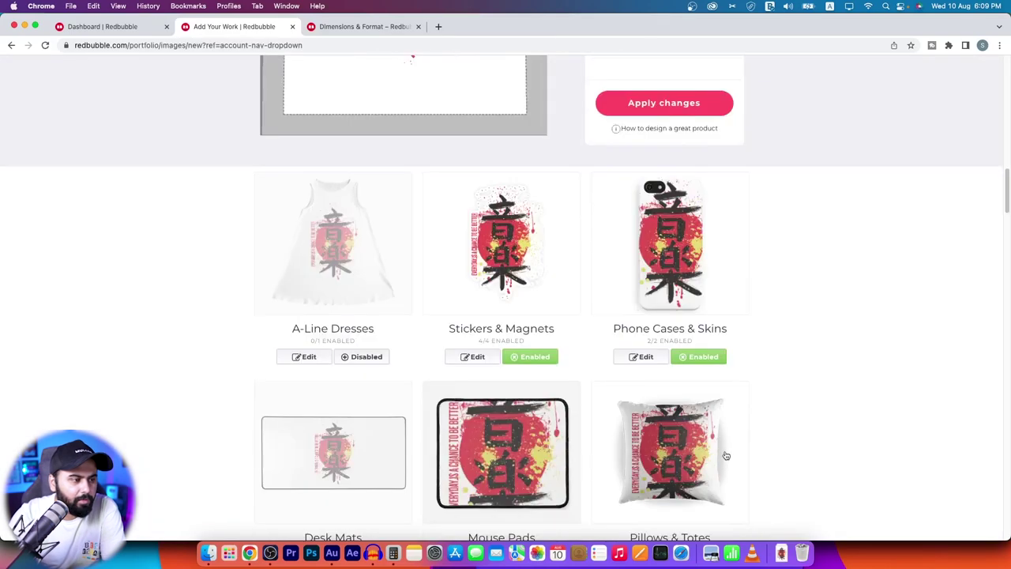
{"action": "left_click", "coordinate": [531, 356]}
{"action": "left_click", "coordinate": [699, 356]}
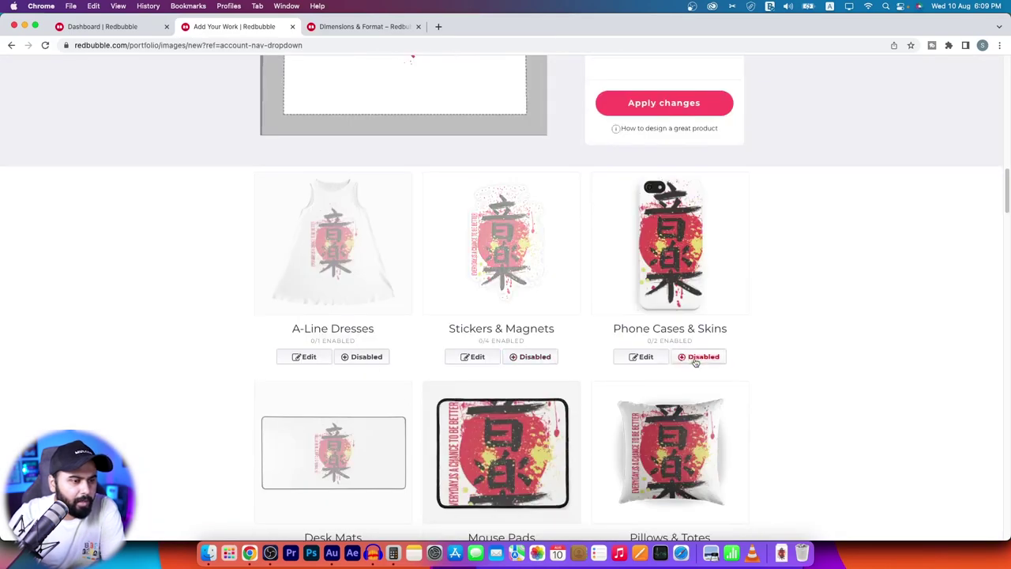
{"action": "scroll", "coordinate": [582, 454], "scroll_direction": "down", "scroll_amount": 3}
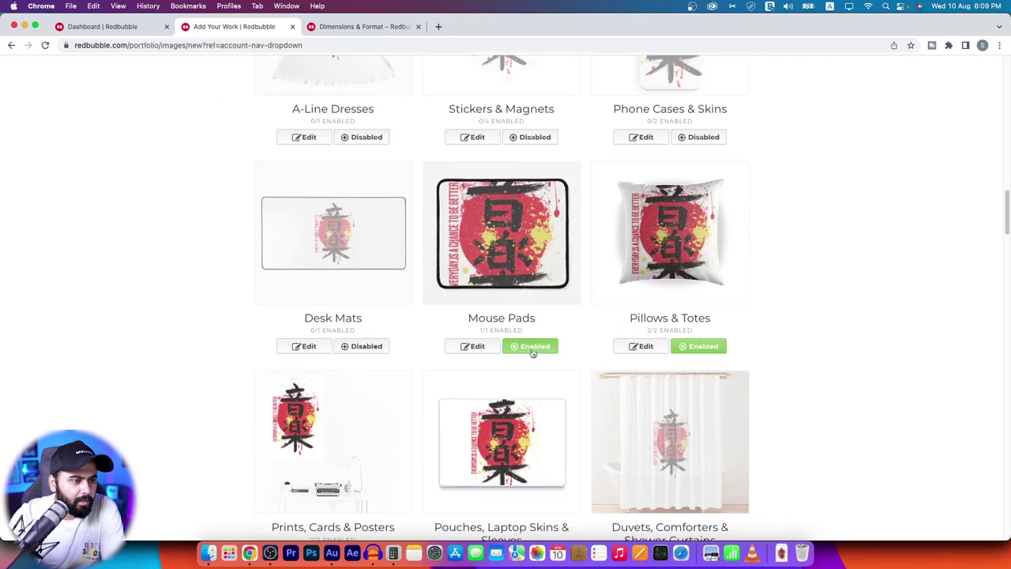
{"action": "left_click", "coordinate": [531, 347]}
{"action": "left_click", "coordinate": [698, 347]}
Step: Disable Prints, Cards & Posters and open the Pouches, Laptop Skins & Sleeves product for editing
{"action": "scroll", "coordinate": [681, 357], "scroll_direction": "down", "scroll_amount": 5}
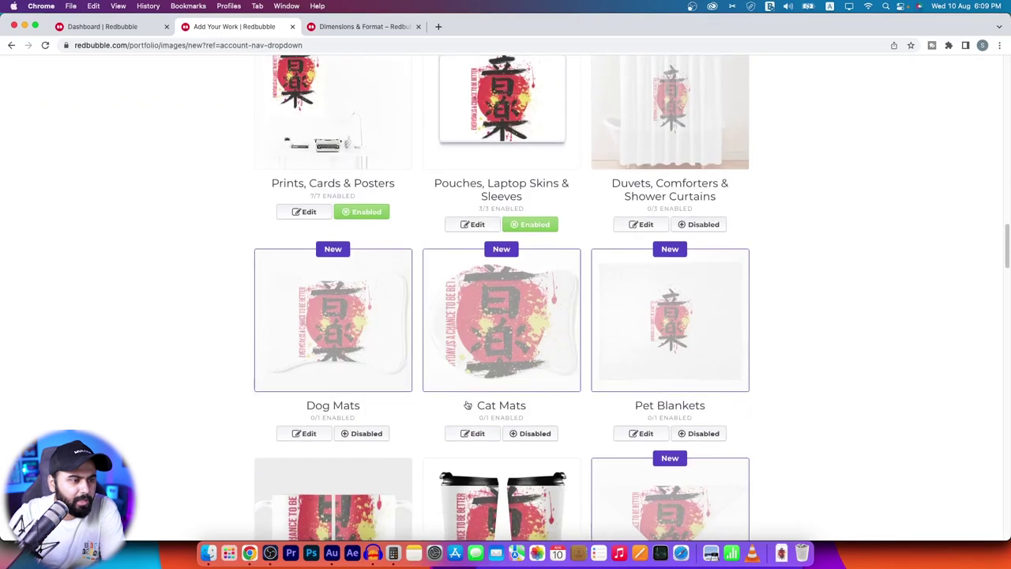
{"action": "scroll", "coordinate": [418, 284], "scroll_direction": "up", "scroll_amount": 1}
{"action": "left_click", "coordinate": [364, 294]}
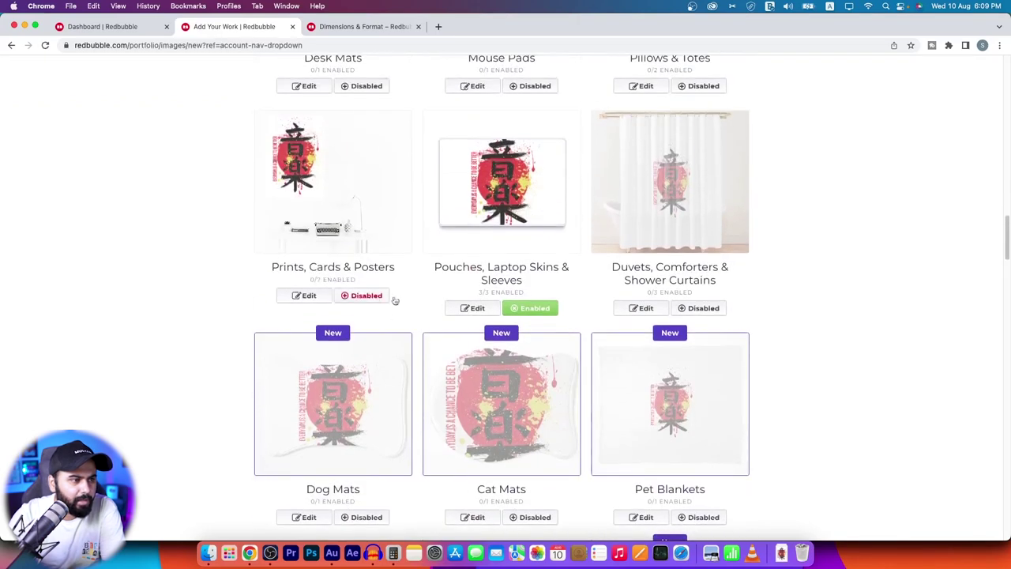
{"action": "left_click", "coordinate": [475, 308]}
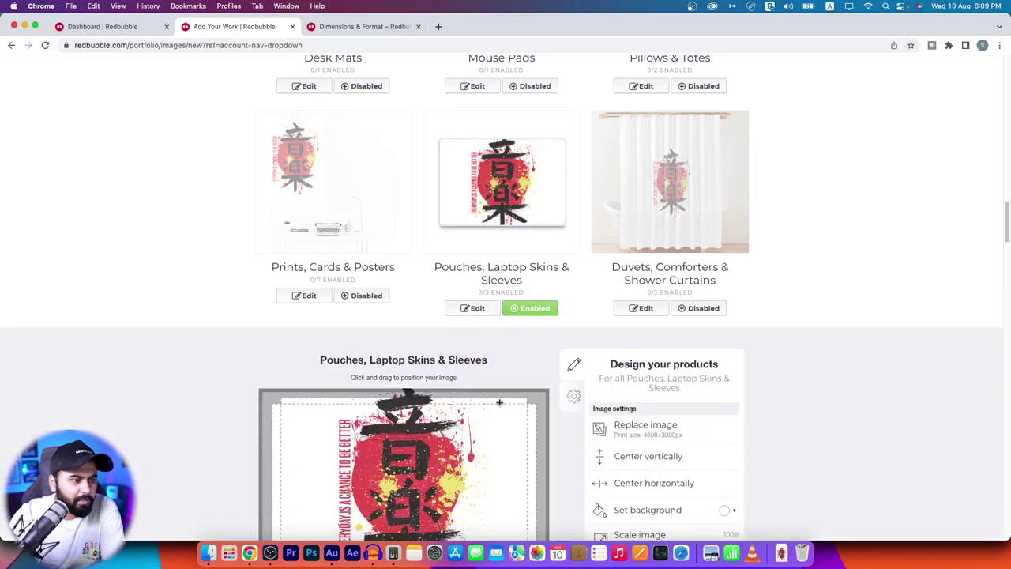